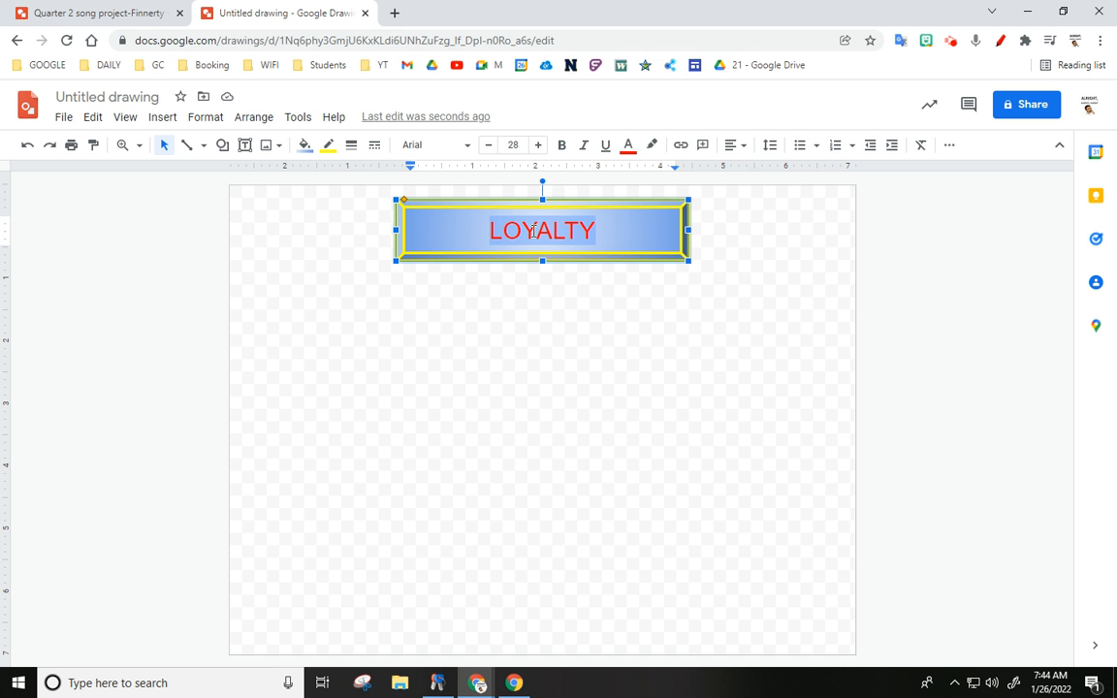
# Step: Draw a text box about 3 inches wide below and to the left of the LOYALTY banner, consulting the example project's layout
pyautogui.click(803, 211)
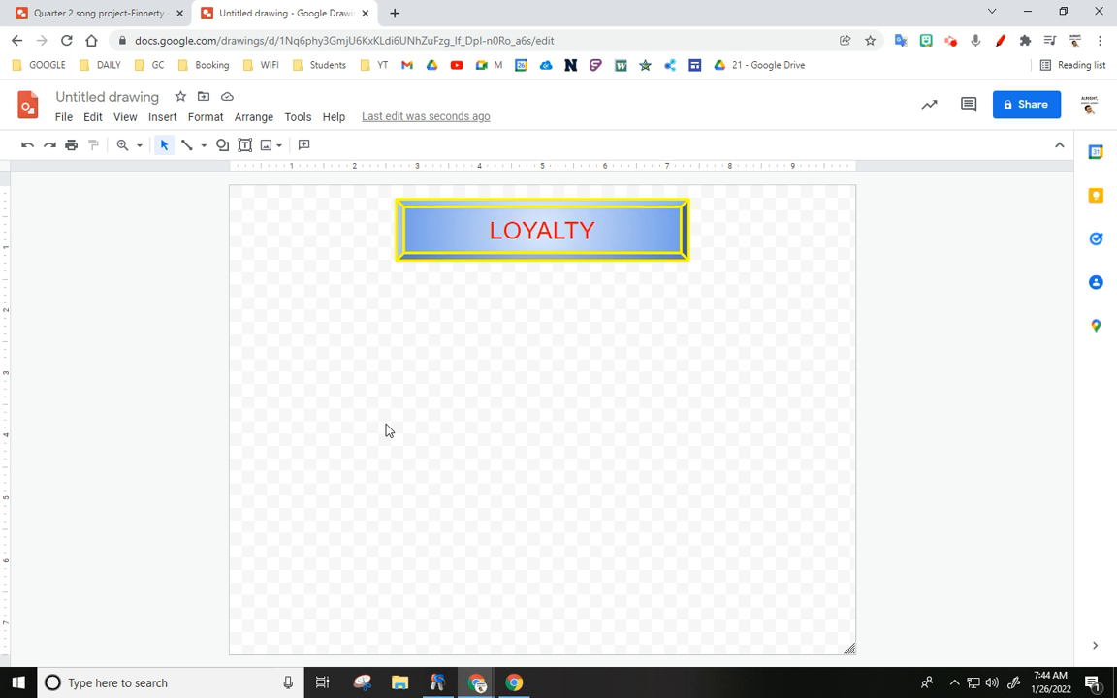
pyautogui.click(247, 147)
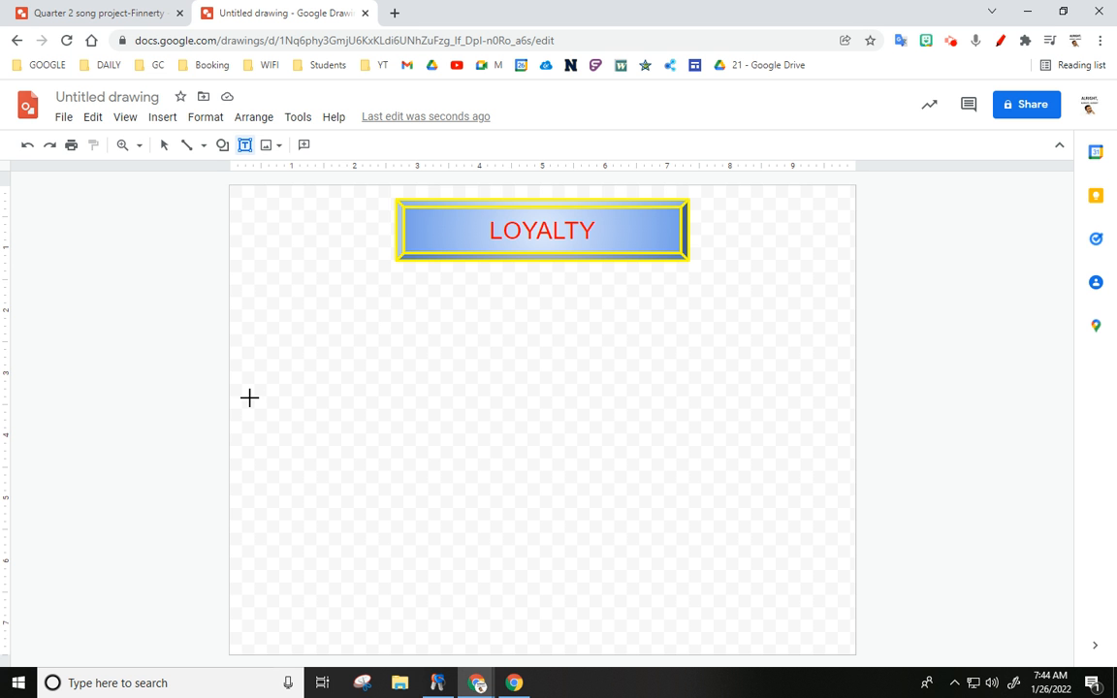
pyautogui.moveTo(268, 321); pyautogui.dragTo(459, 399)
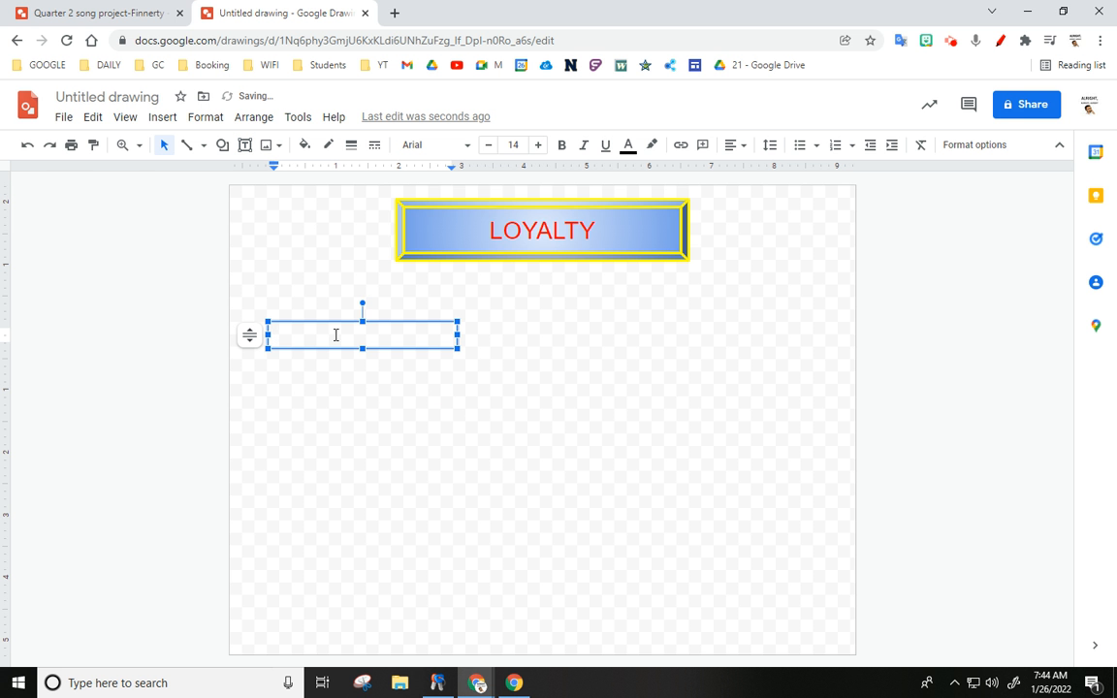
pyautogui.click(91, 18)
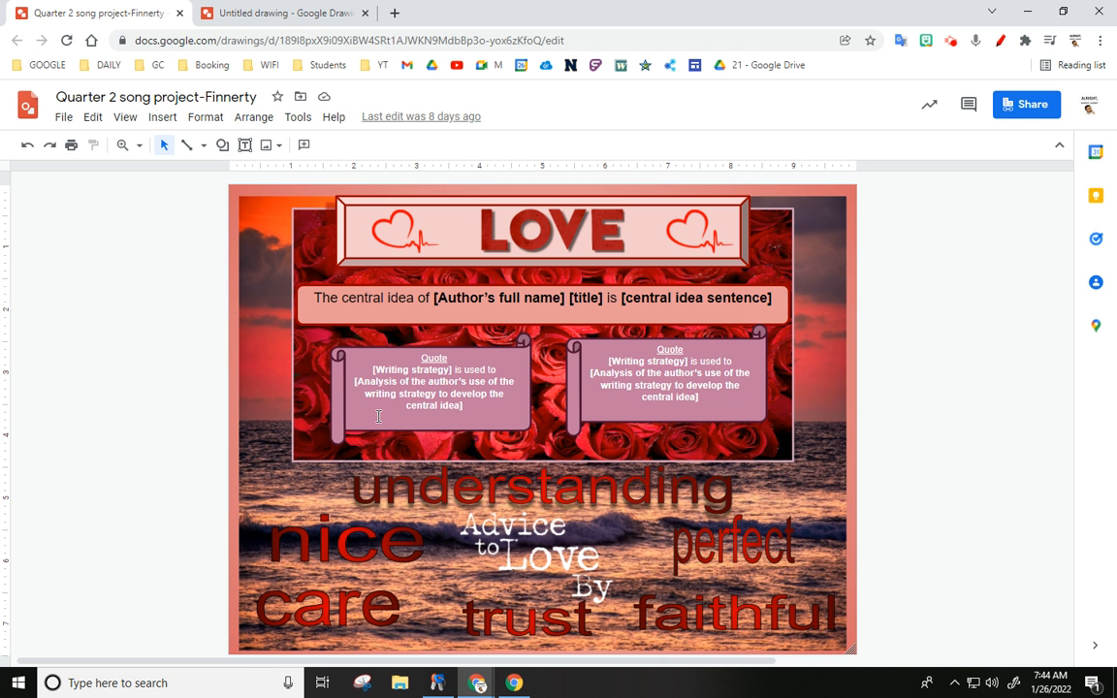
pyautogui.click(289, 12)
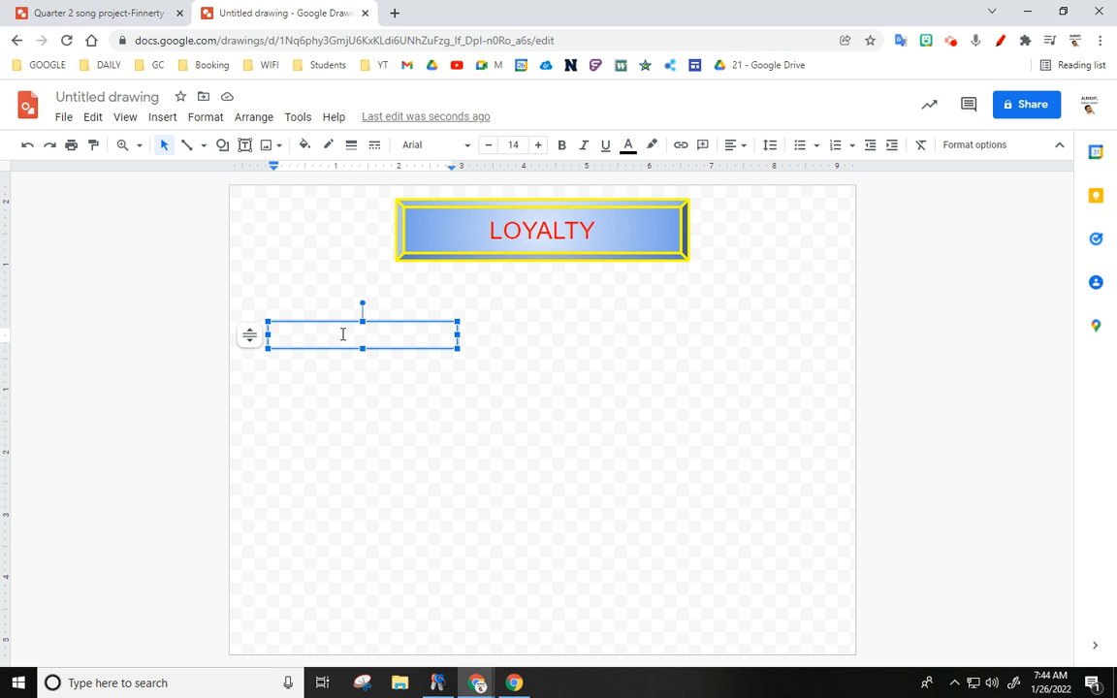
# Step: Enter "WRITE YOUR WORDS HERE" in the new text box, with the first letter capitalized
pyautogui.write('wRITE YOU')
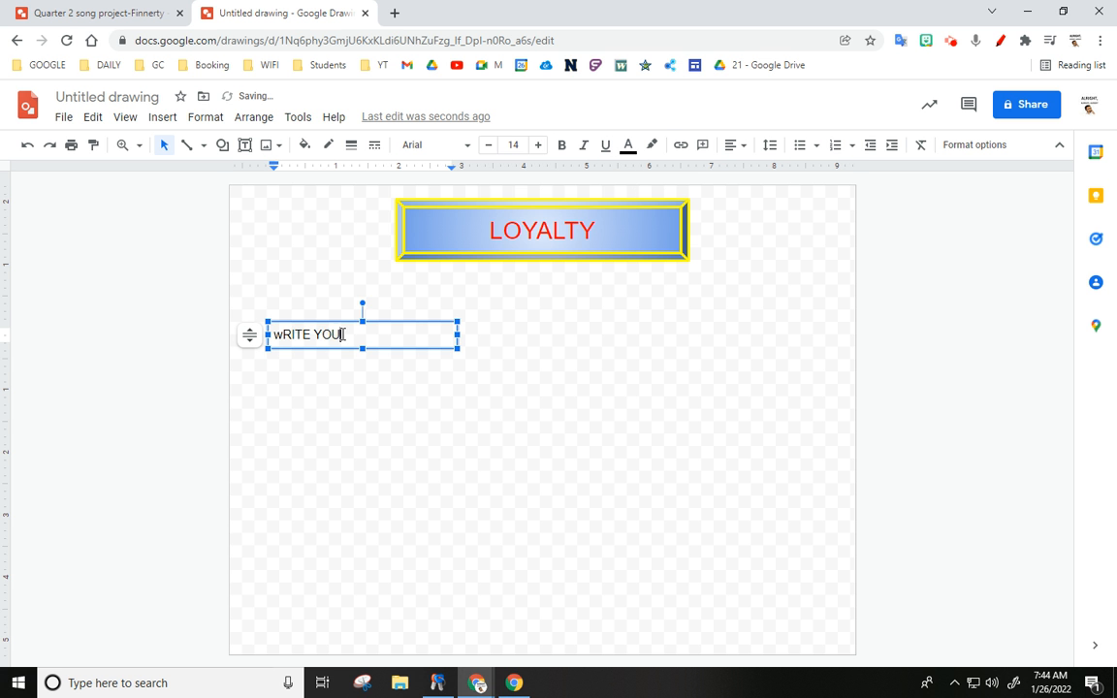
pyautogui.write('R WORDS HERE')
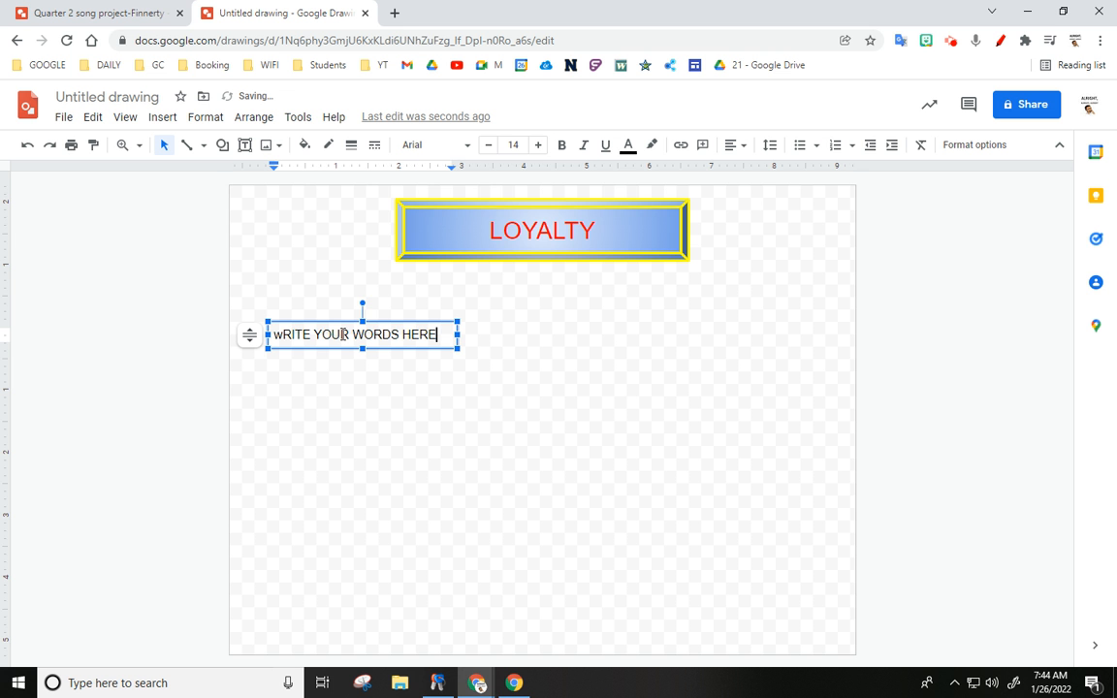
pyautogui.click(284, 335)
pyautogui.press('BackSpace')
pyautogui.write('W')
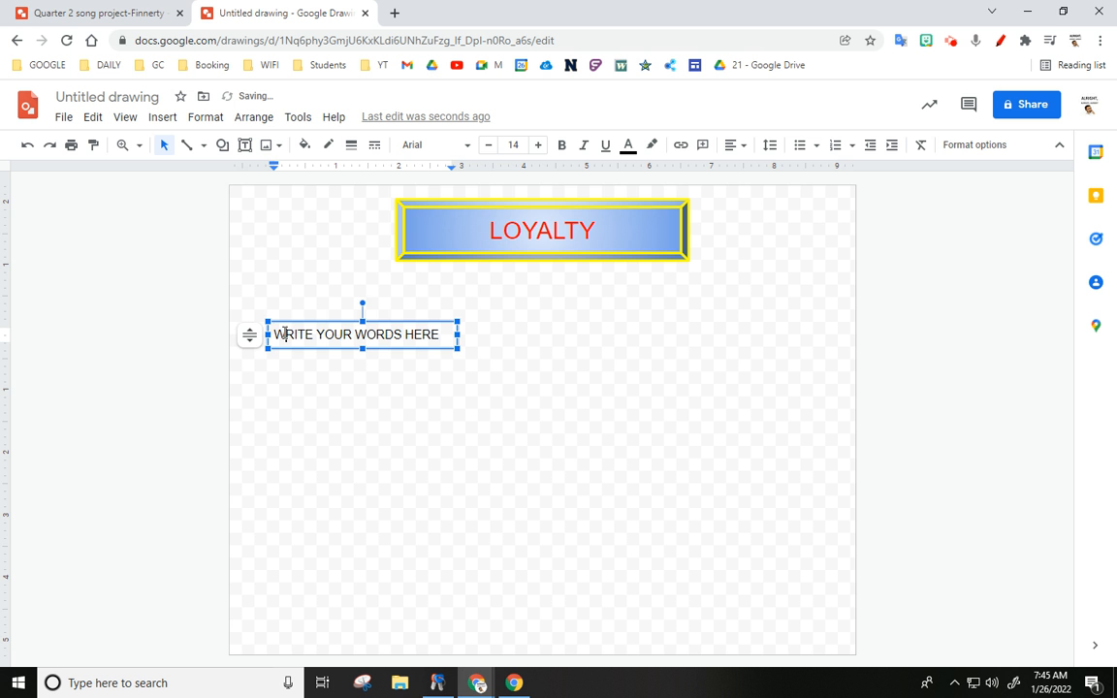
pyautogui.click(577, 443)
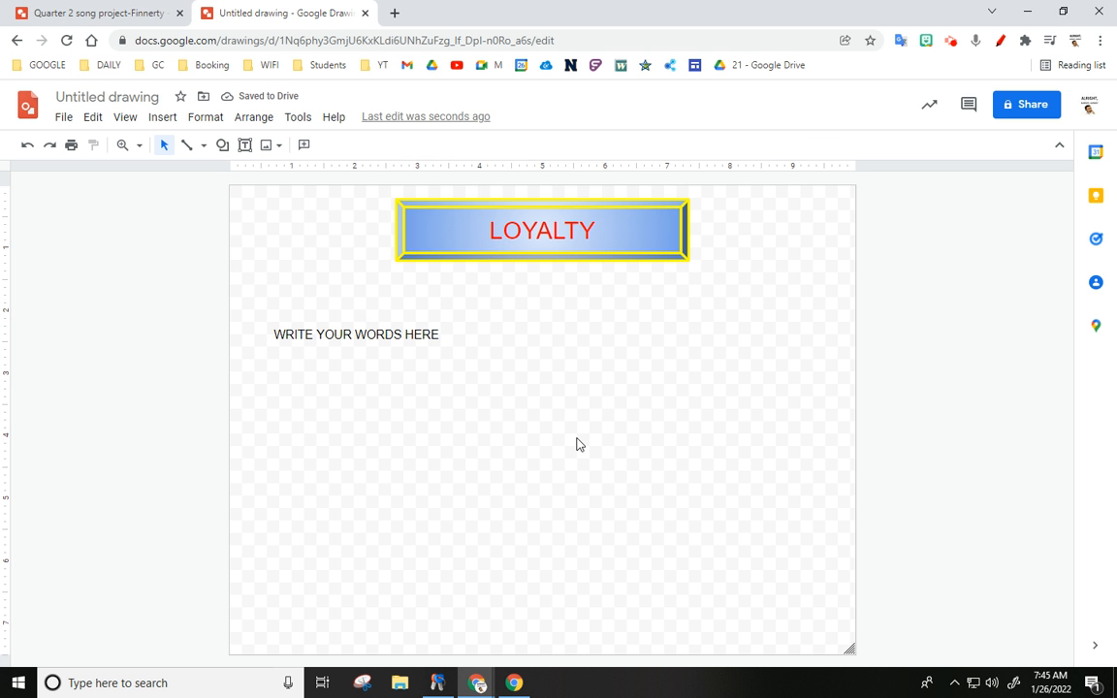
# Step: Fill the "WRITE YOUR WORDS HERE" text box with solid purple
pyautogui.click(355, 335)
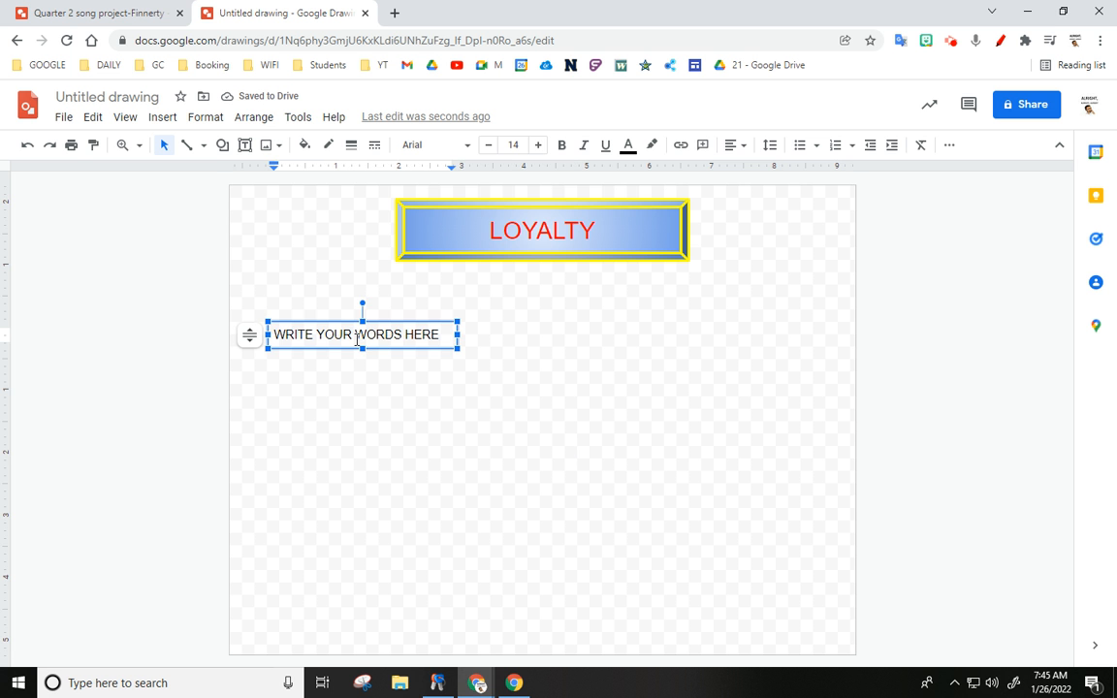
pyautogui.click(470, 234)
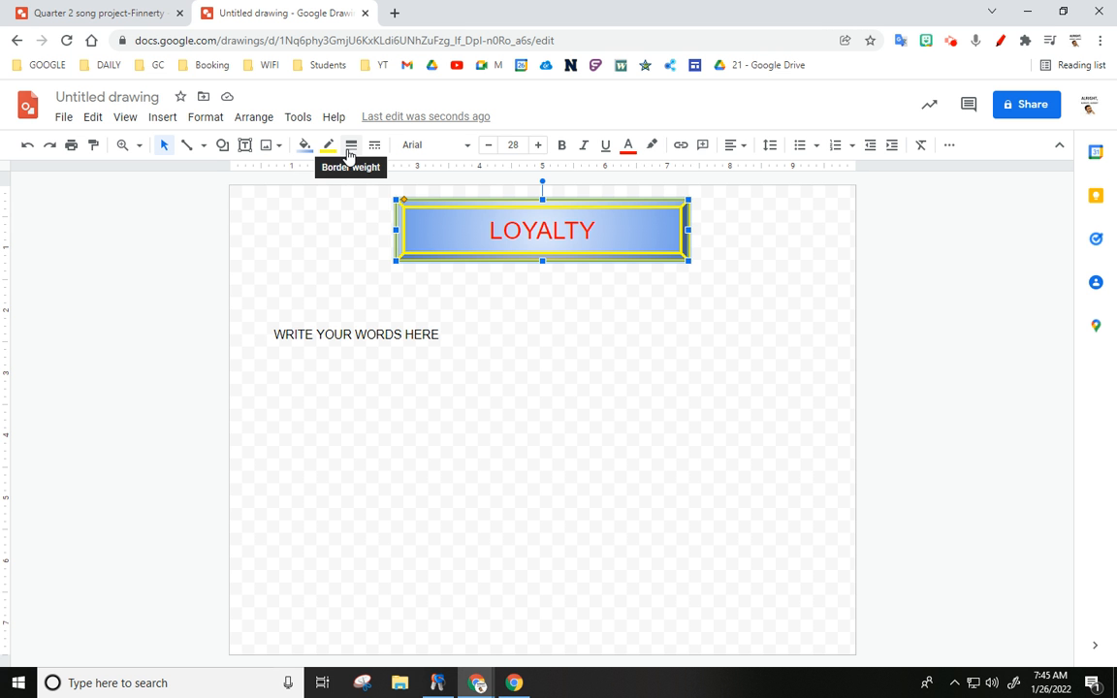
pyautogui.click(371, 335)
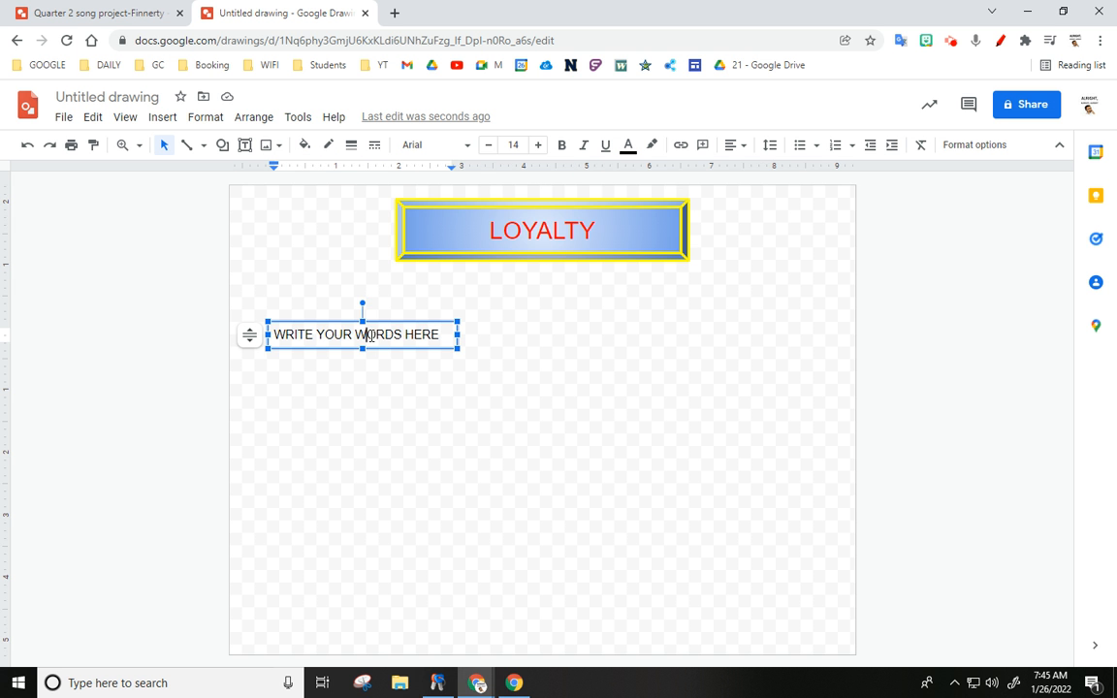
pyautogui.click(307, 149)
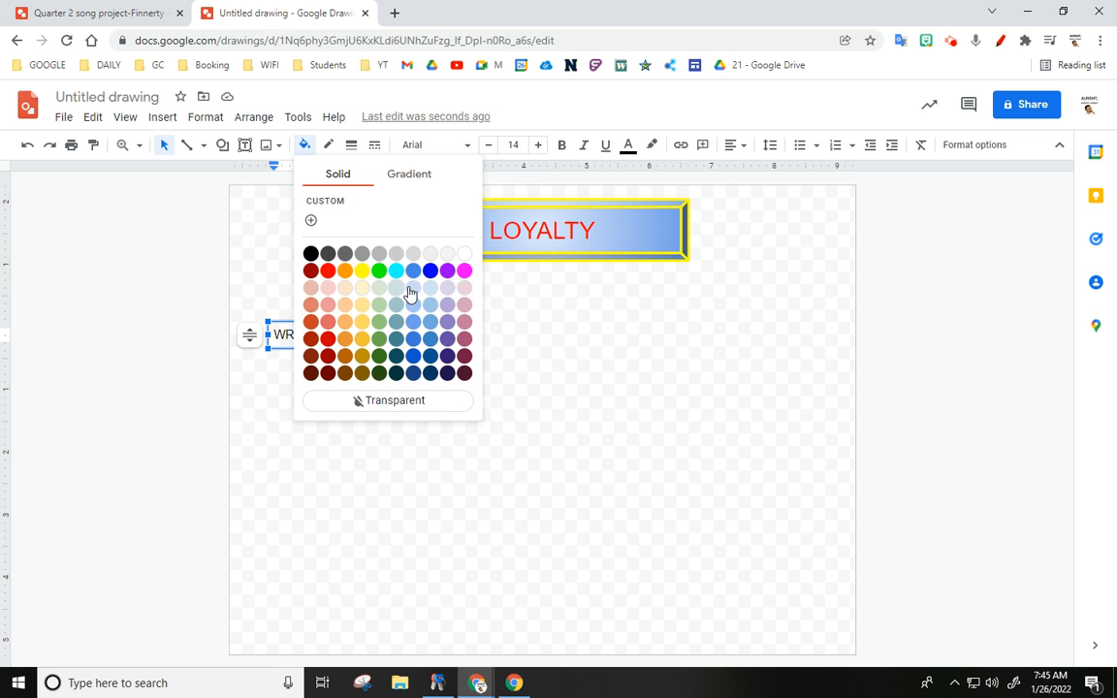
pyautogui.click(448, 271)
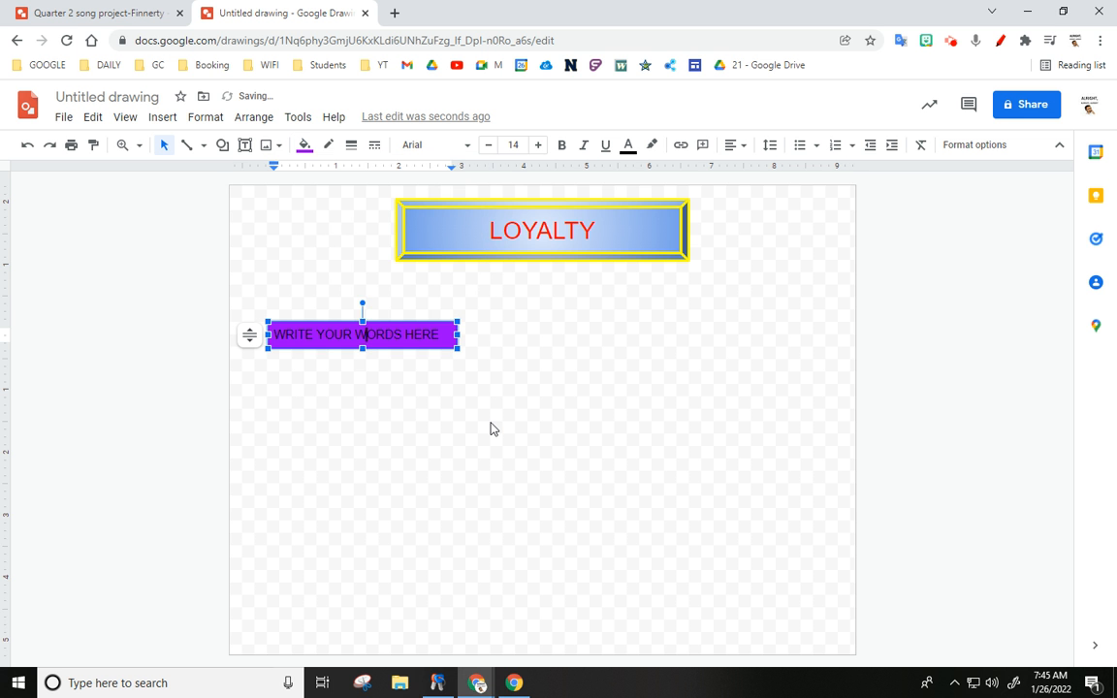
# Step: Give the purple text box a yellow border with a weight of 4px
pyautogui.click(328, 147)
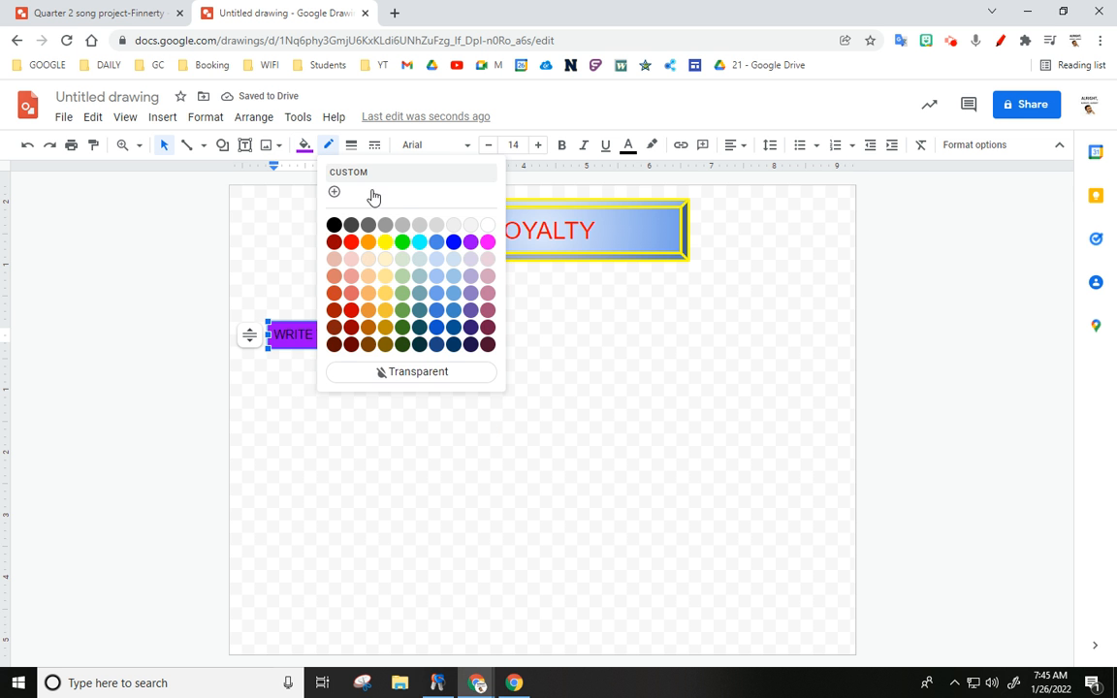
pyautogui.click(386, 242)
pyautogui.click(352, 145)
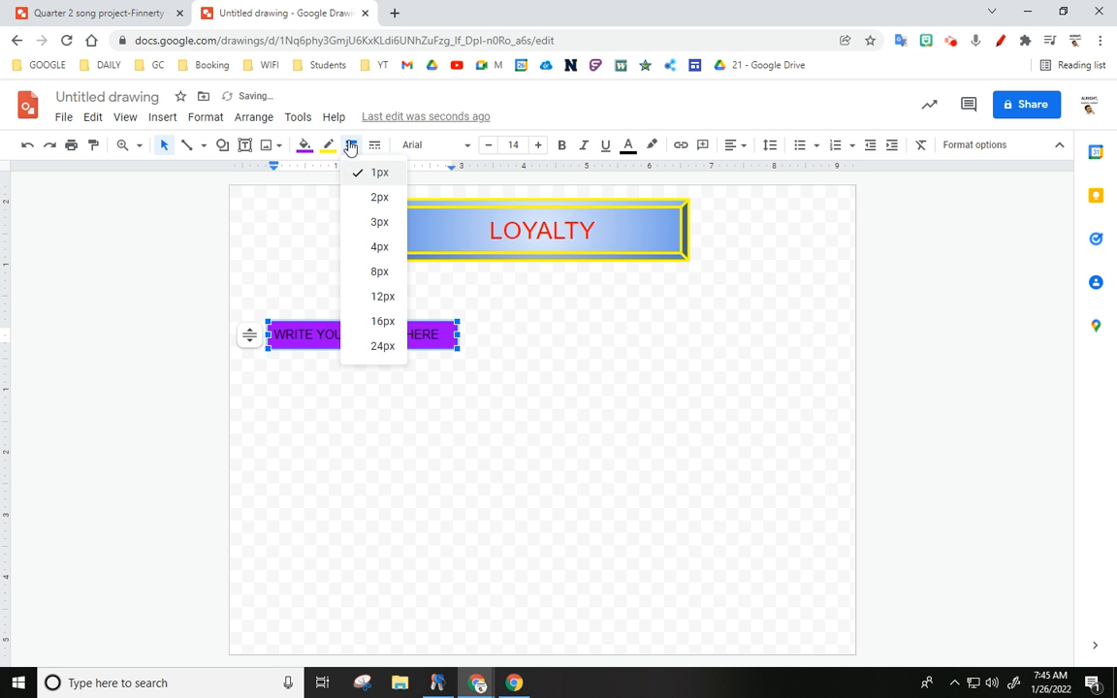
pyautogui.click(382, 254)
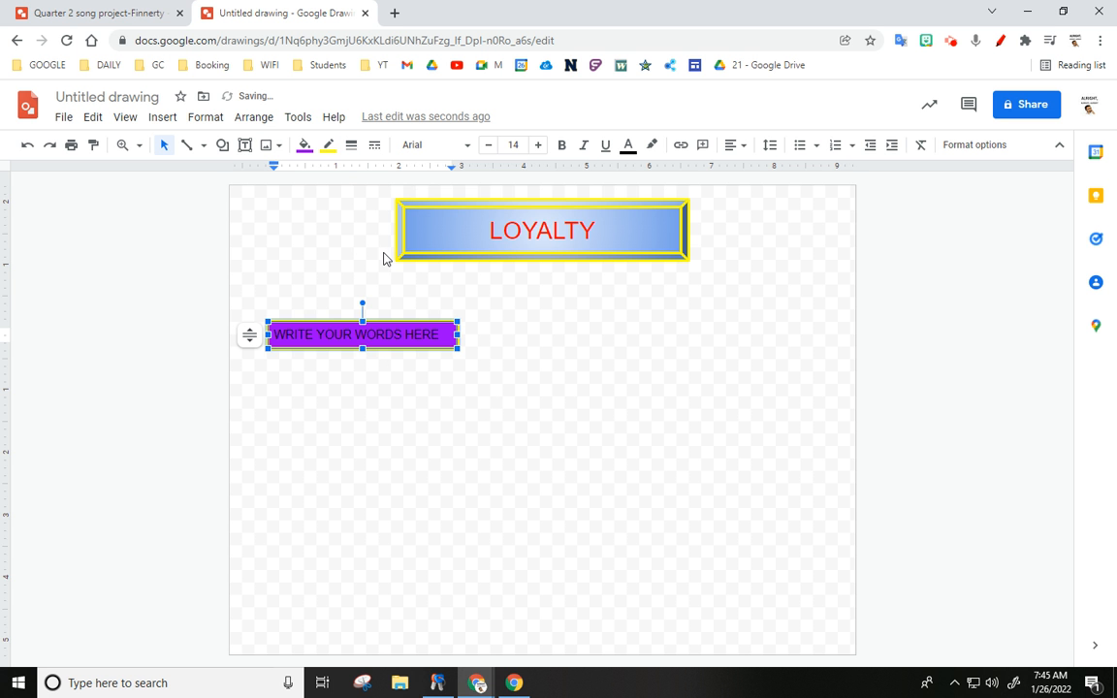
pyautogui.click(400, 400)
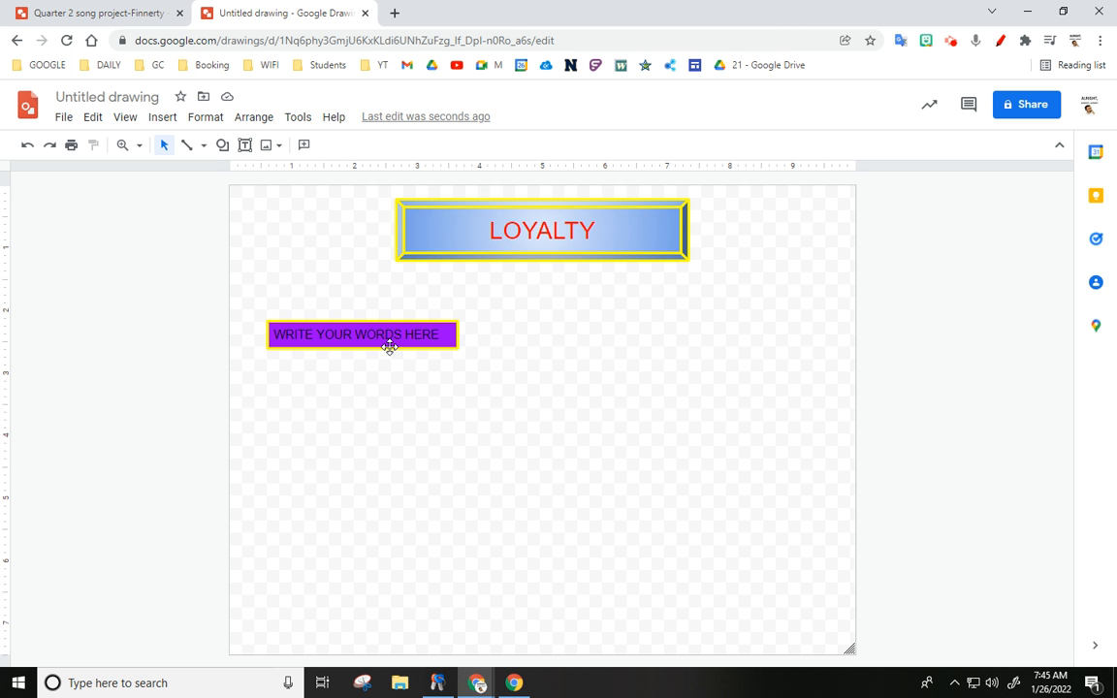
# Step: Make all the text in the purple text box yellow and set its font size to 13
pyautogui.click(473, 245)
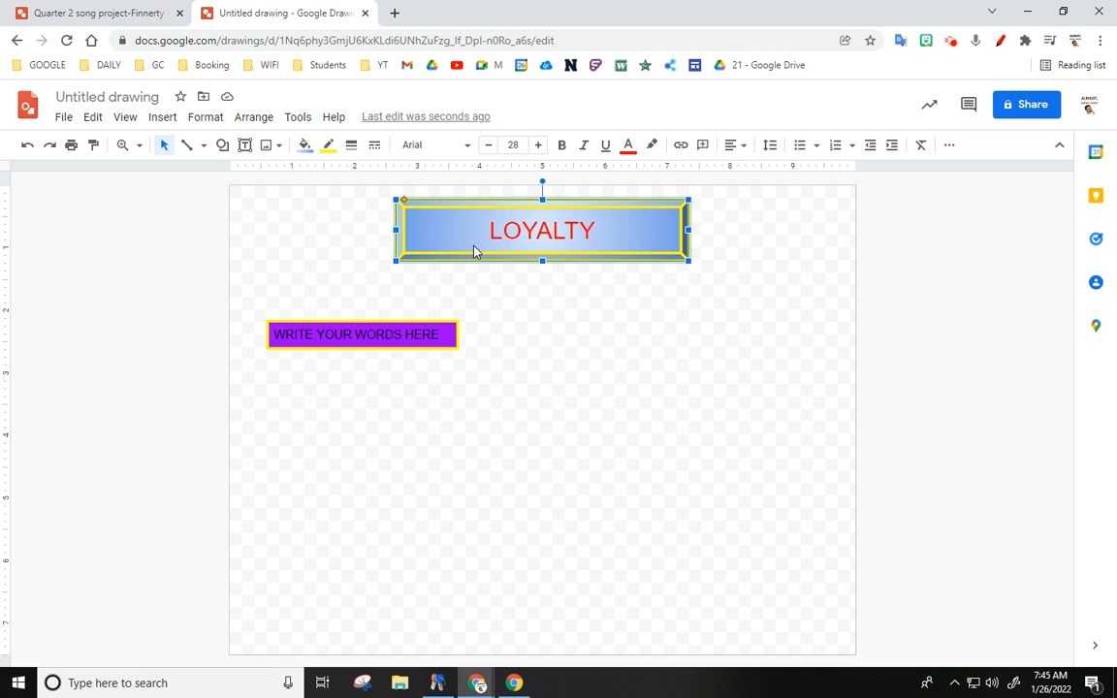
pyautogui.doubleClick(375, 333)
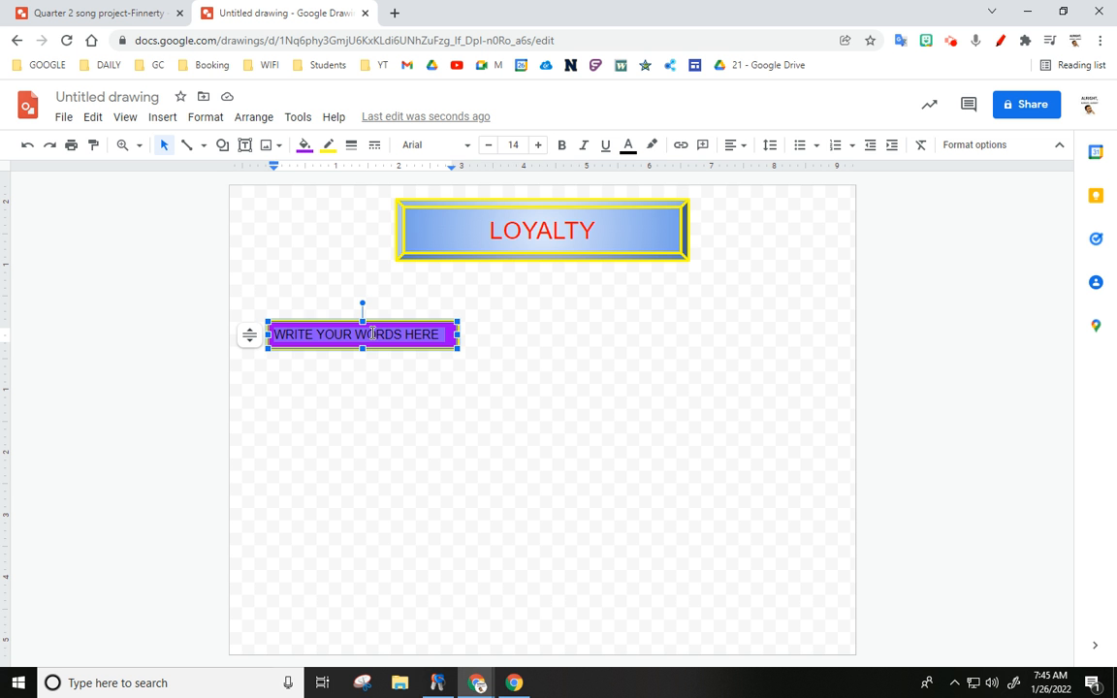
pyautogui.click(488, 145)
pyautogui.click(487, 145)
pyautogui.click(488, 145)
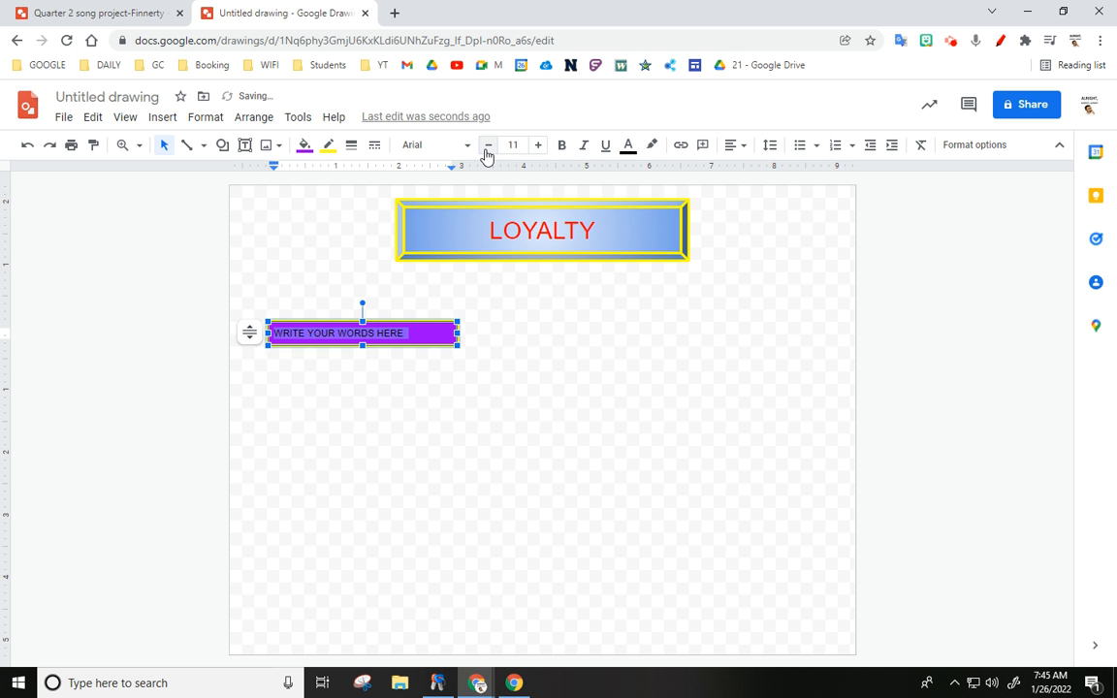
pyautogui.click(628, 148)
pyautogui.click(686, 242)
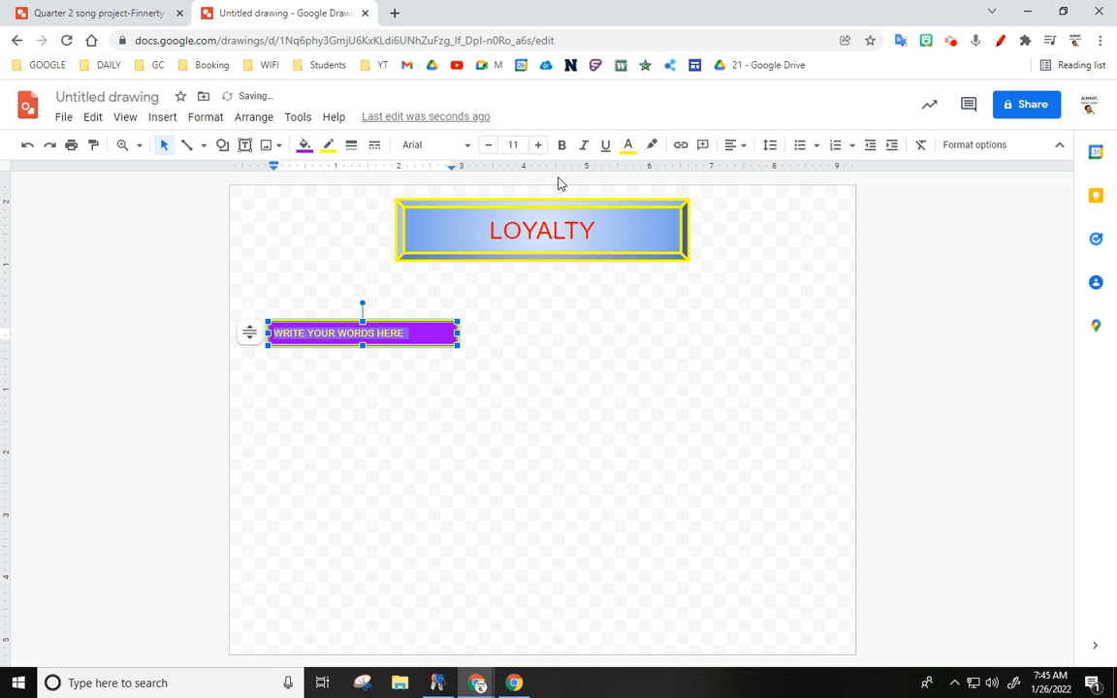
pyautogui.click(539, 145)
pyautogui.click(540, 153)
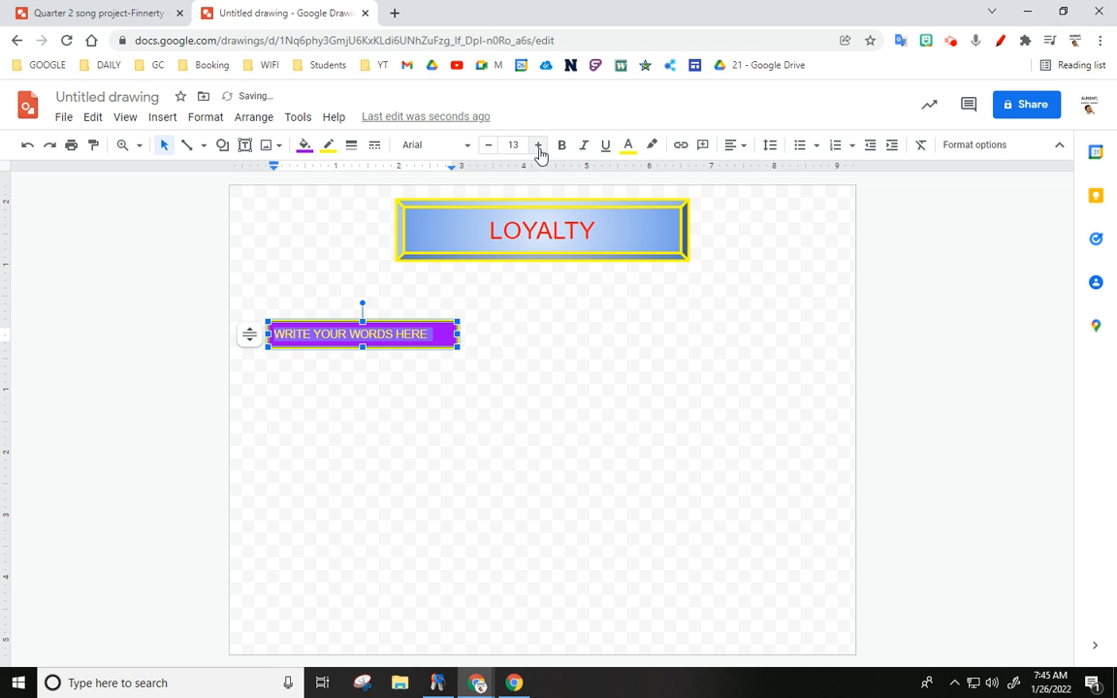
pyautogui.click(441, 410)
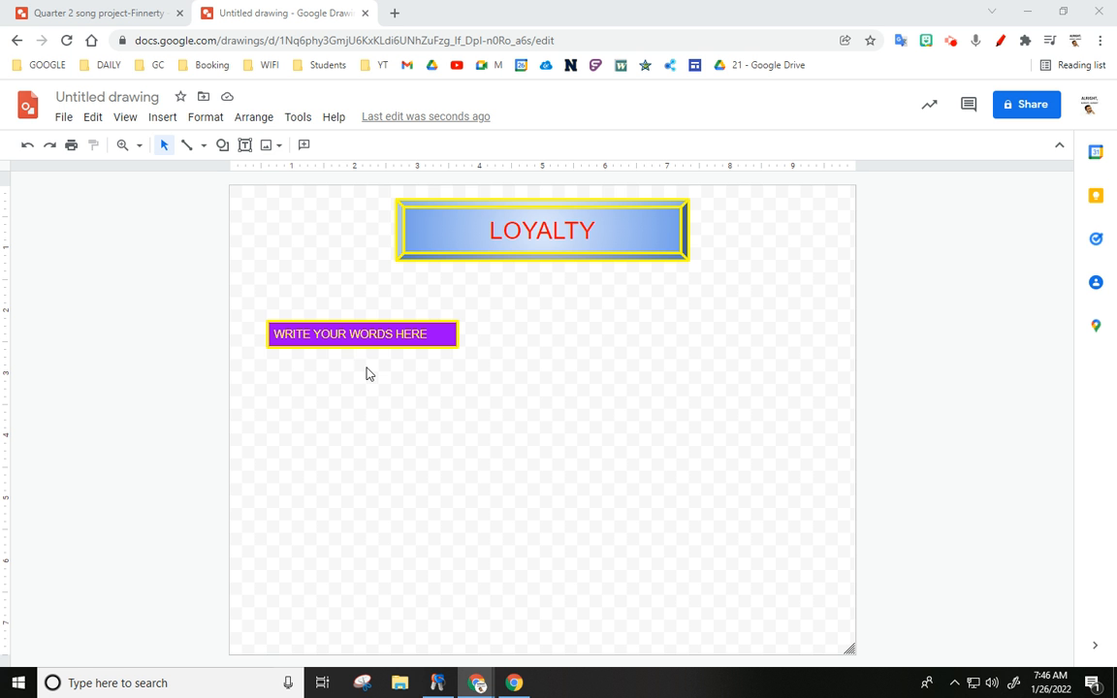
# Step: Widen the purple text box to about 3.5 inches and center its text horizontally
pyautogui.click(355, 340)
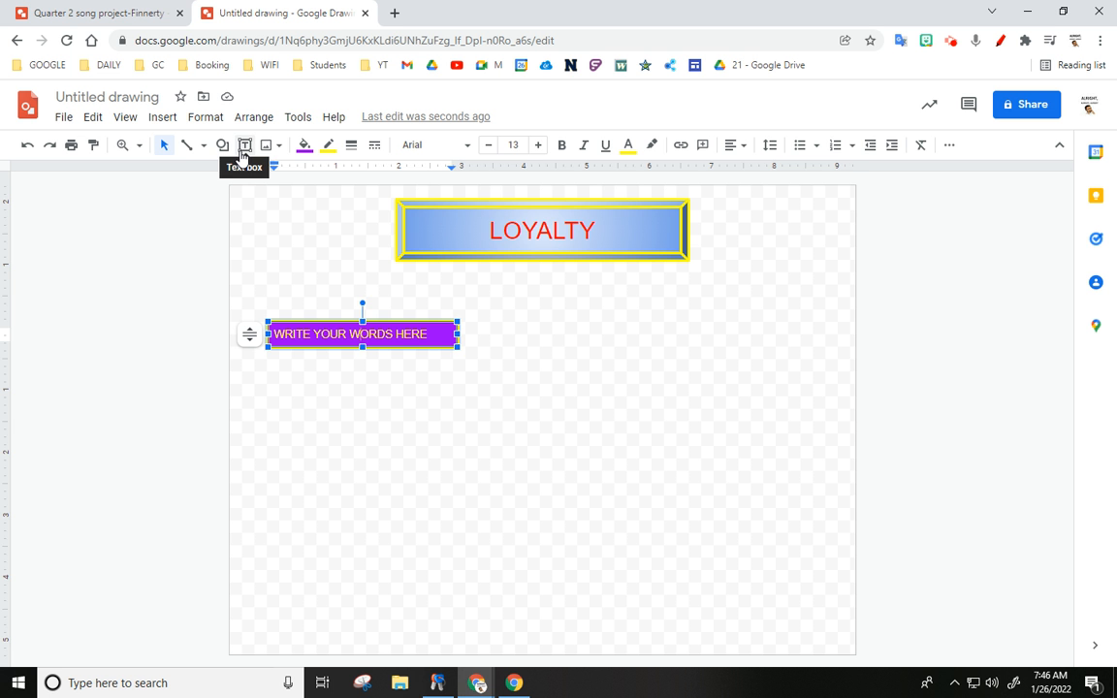
pyautogui.click(456, 346)
pyautogui.moveTo(456, 347); pyautogui.dragTo(486, 384)
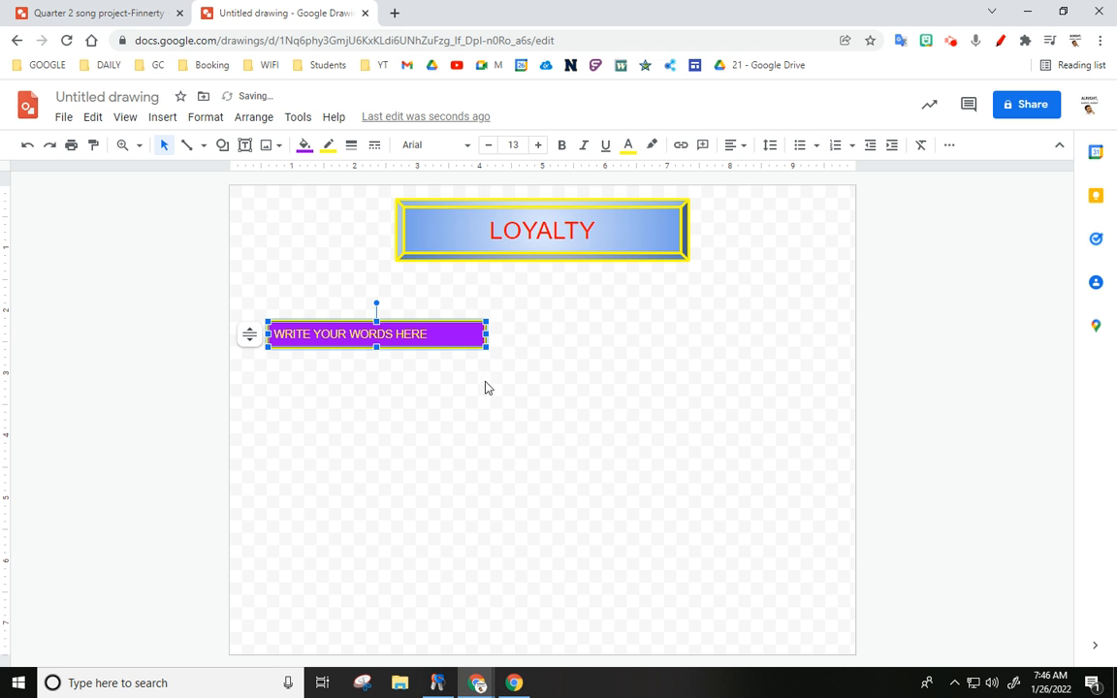
pyautogui.click(450, 337)
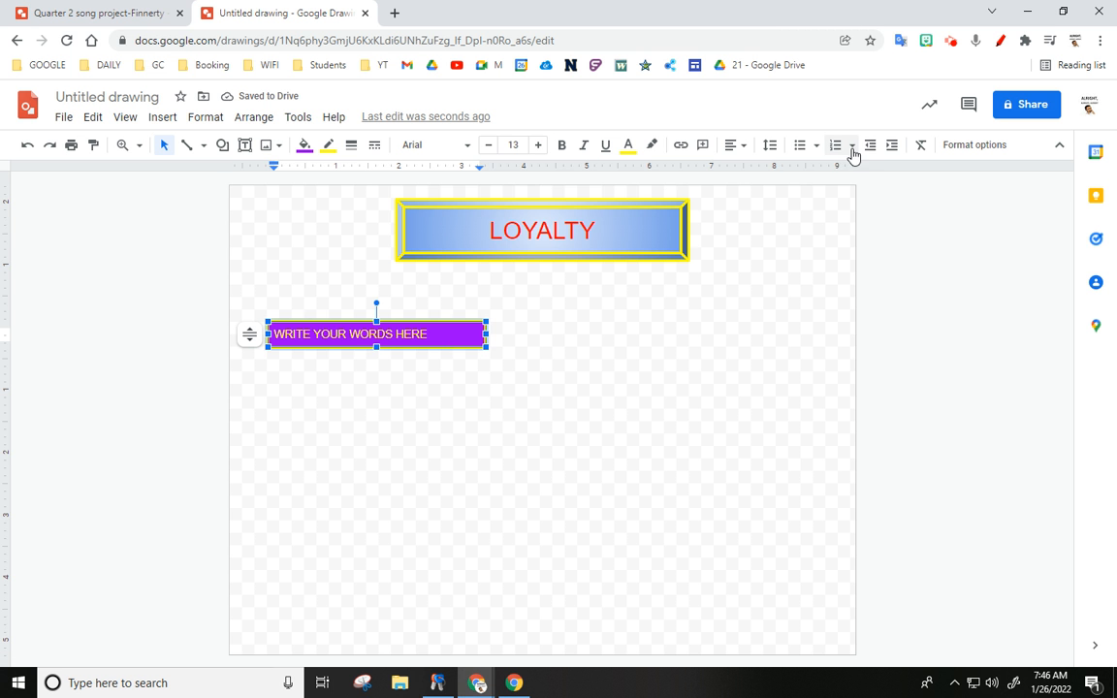
pyautogui.click(736, 151)
pyautogui.click(757, 170)
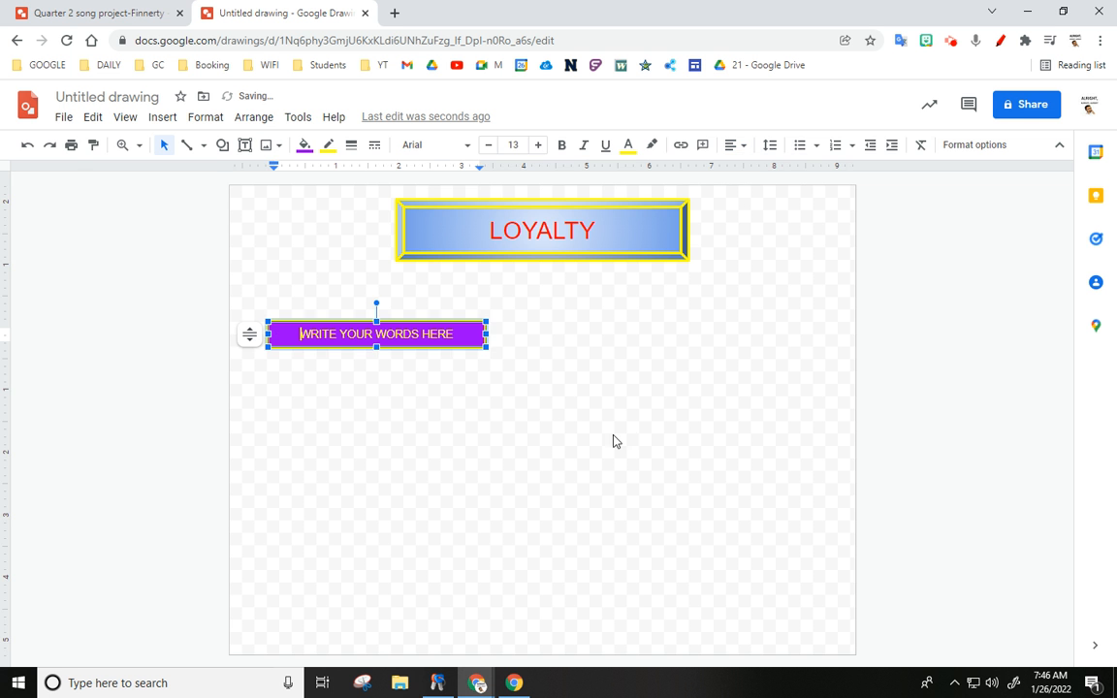
pyautogui.click(557, 424)
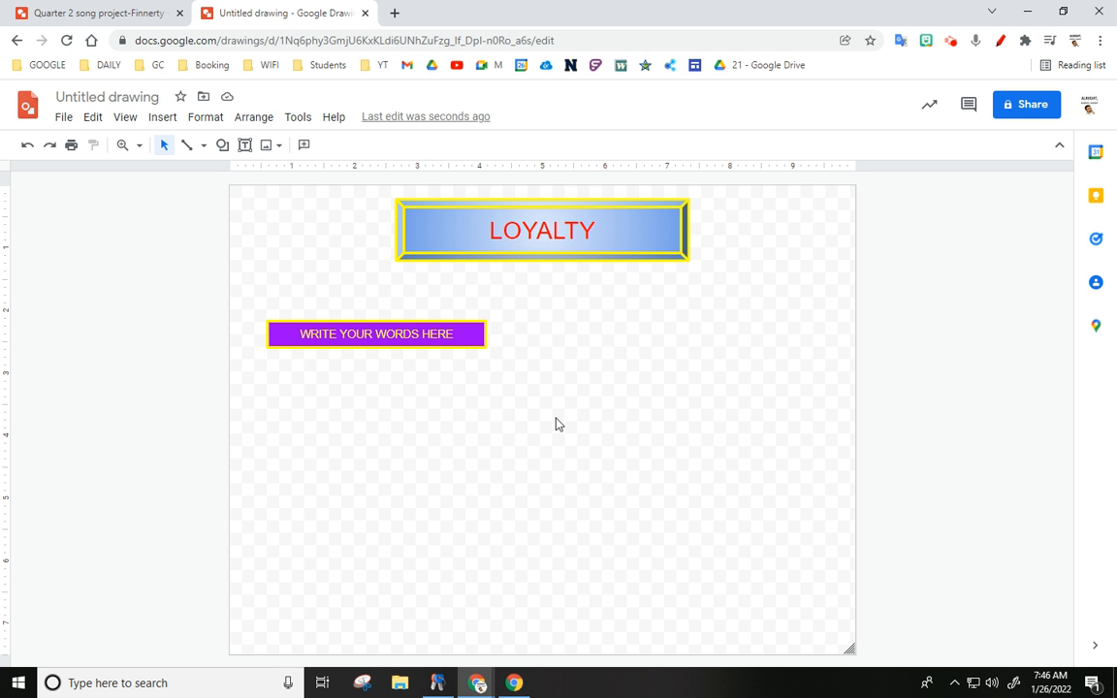
# Step: Examine the word art in the lower part of the example Quarter 2 song project drawing, such as "nice"
pyautogui.click(29, 25)
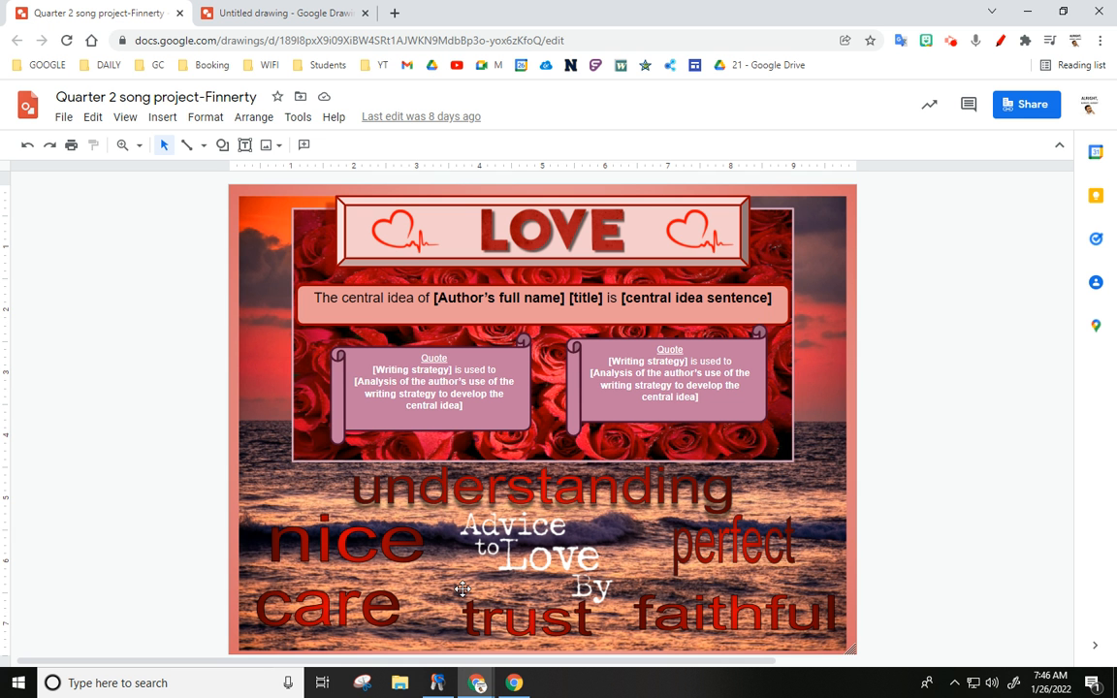
pyautogui.click(291, 534)
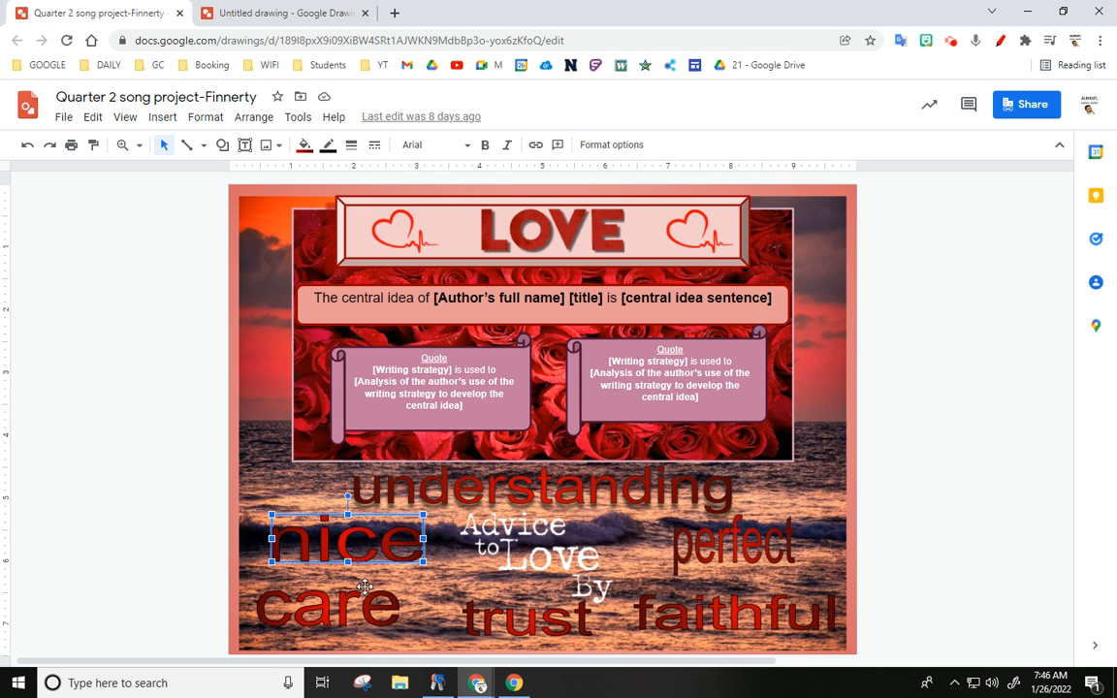
pyautogui.click(282, 23)
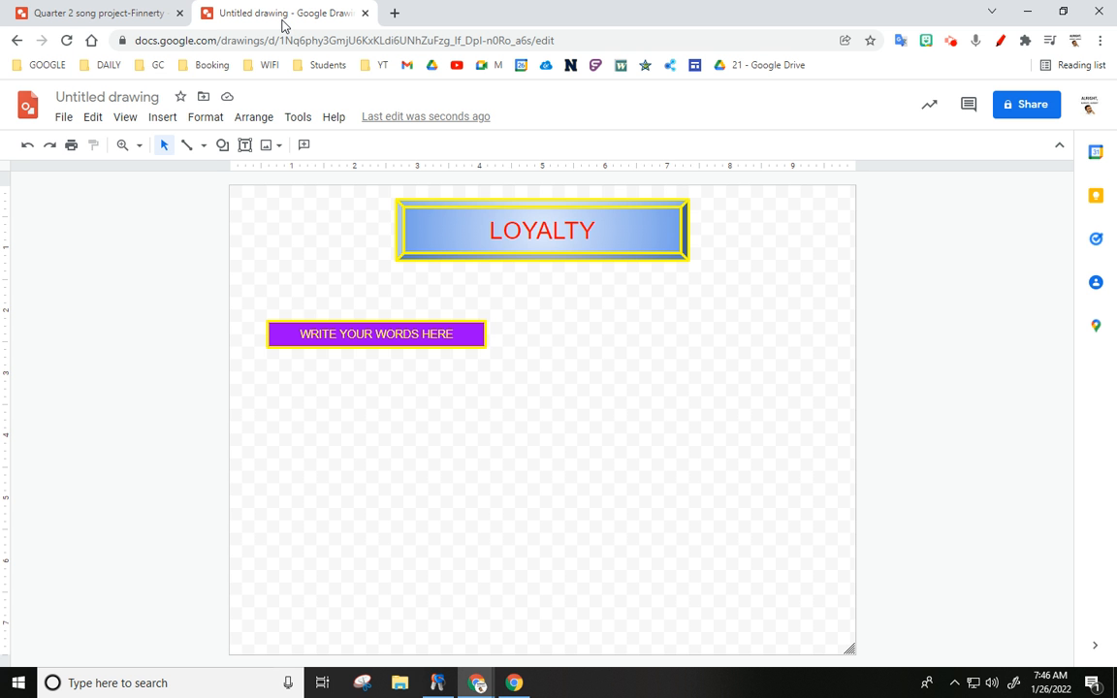
# Step: Search the web for "RESPECT" images from within the untitled drawing
pyautogui.click(273, 148)
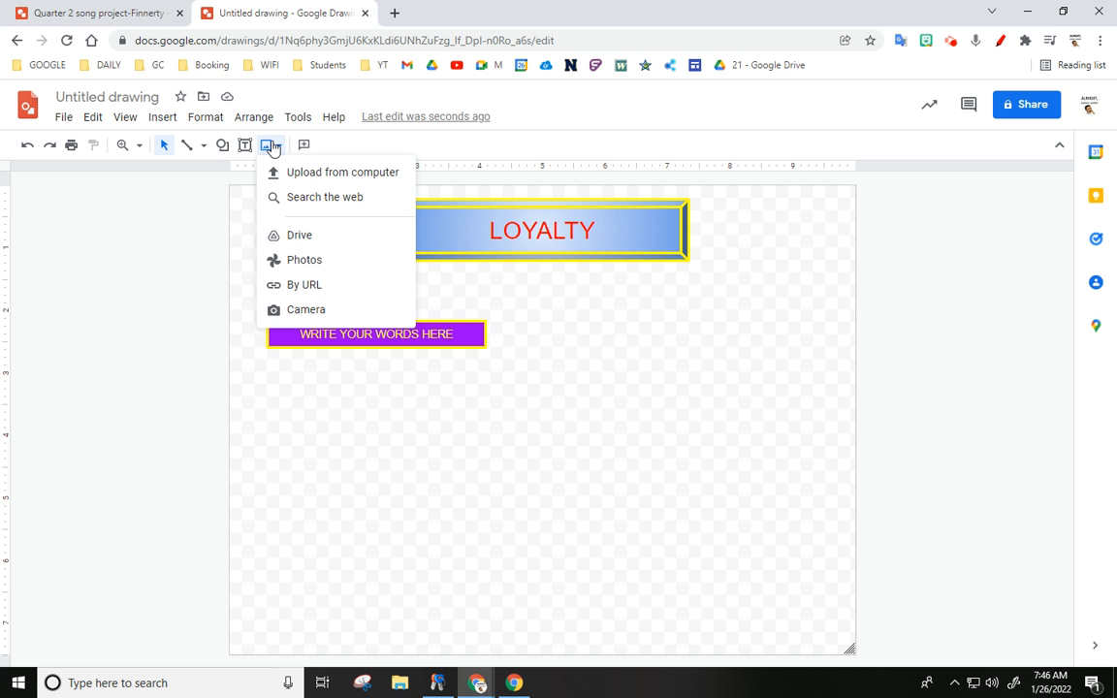
pyautogui.click(324, 198)
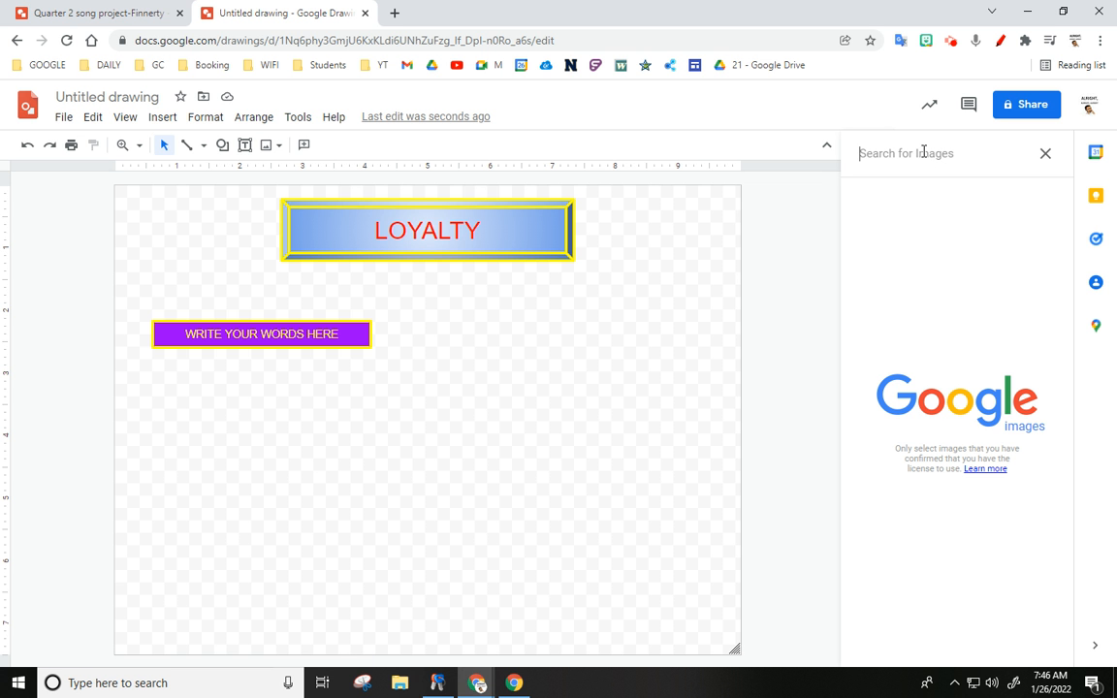
pyautogui.write('RESPECT')
pyautogui.press('Return')
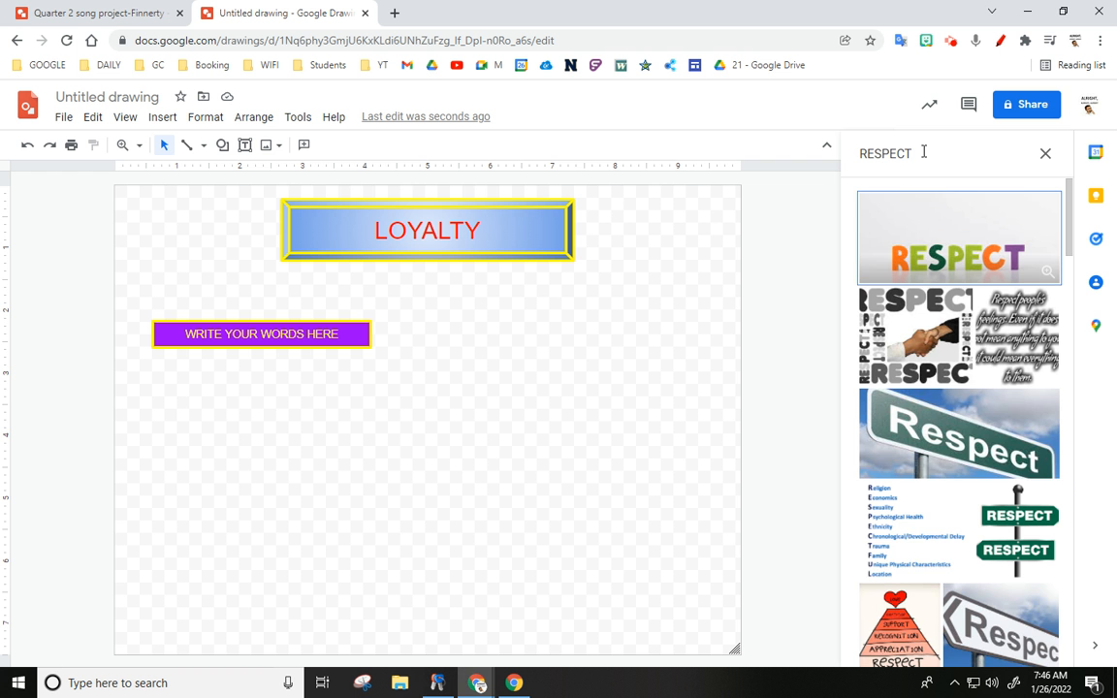
# Step: Insert the green Respect road-sign image, scale it proportionally to about 3.3 inches wide and place it beside the purple text box
pyautogui.scroll(-2, 960, 388)
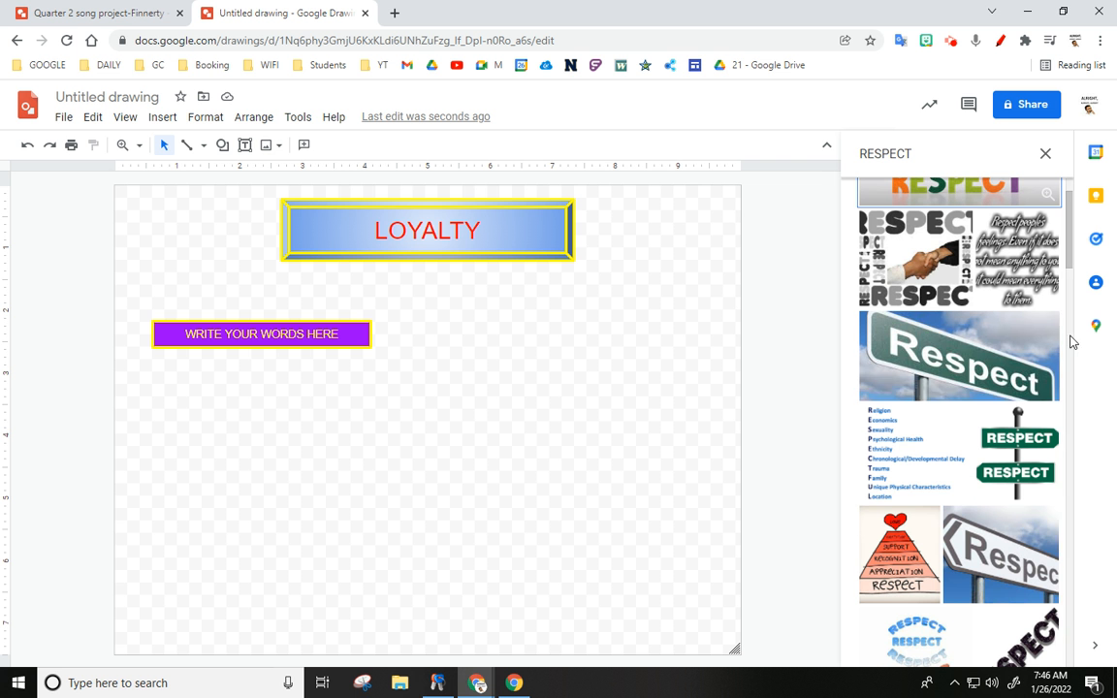
pyautogui.doubleClick(903, 376)
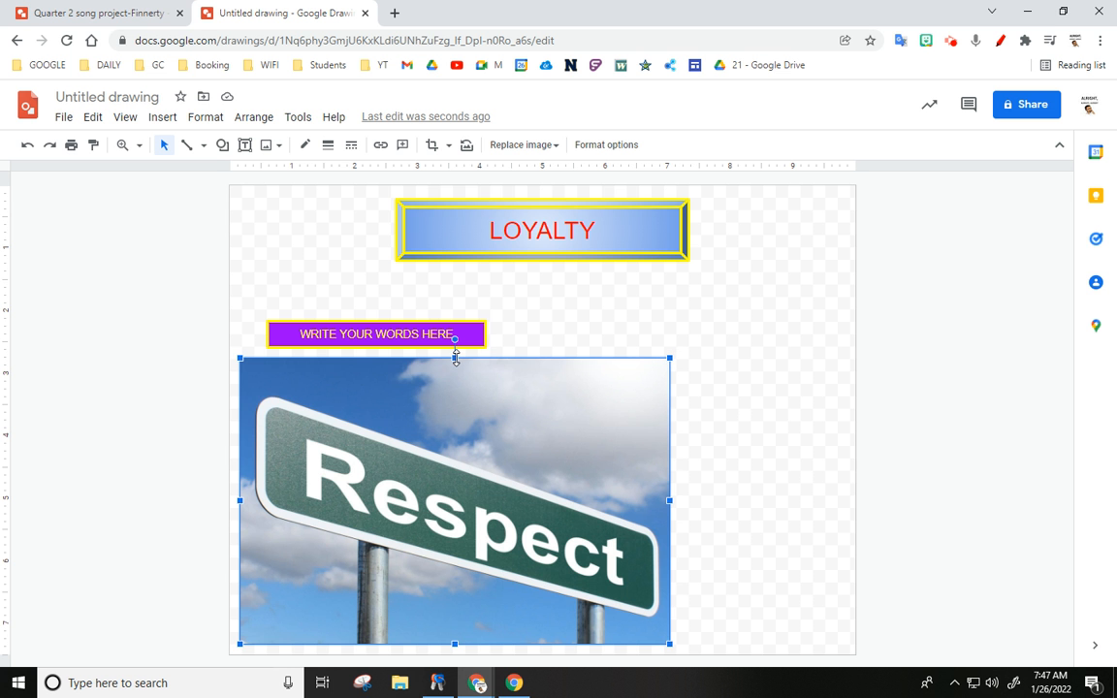
pyautogui.moveTo(455, 358); pyautogui.dragTo(476, 501)
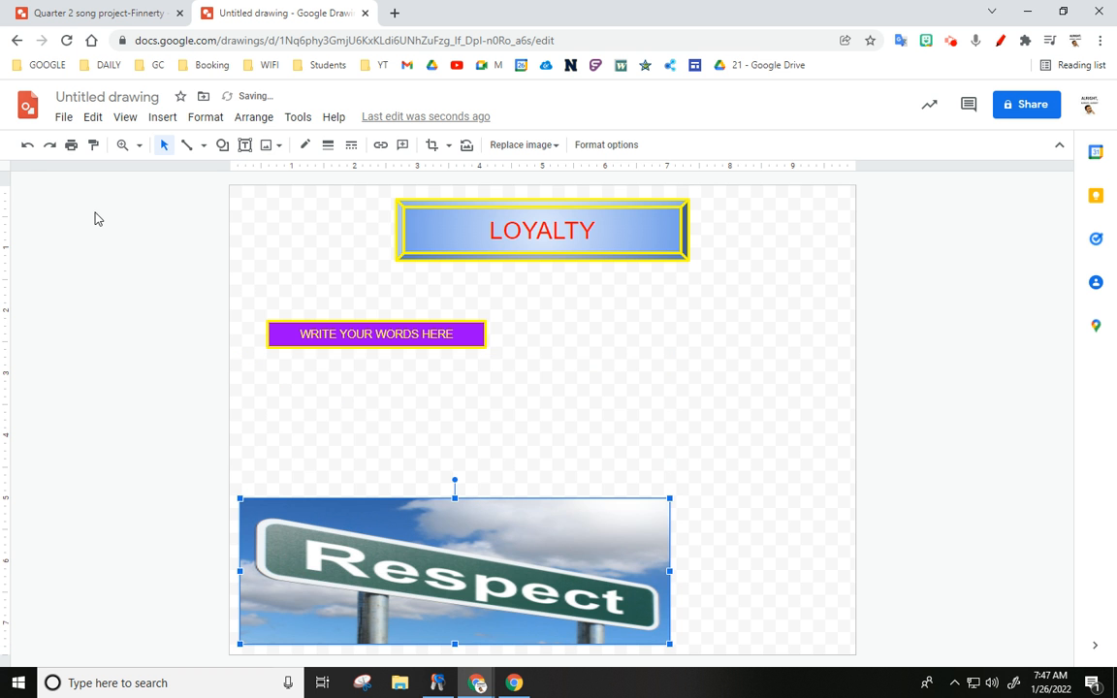
pyautogui.click(27, 144)
pyautogui.moveTo(668, 358); pyautogui.dragTo(445, 506)
pyautogui.moveTo(584, 439); pyautogui.dragTo(712, 418)
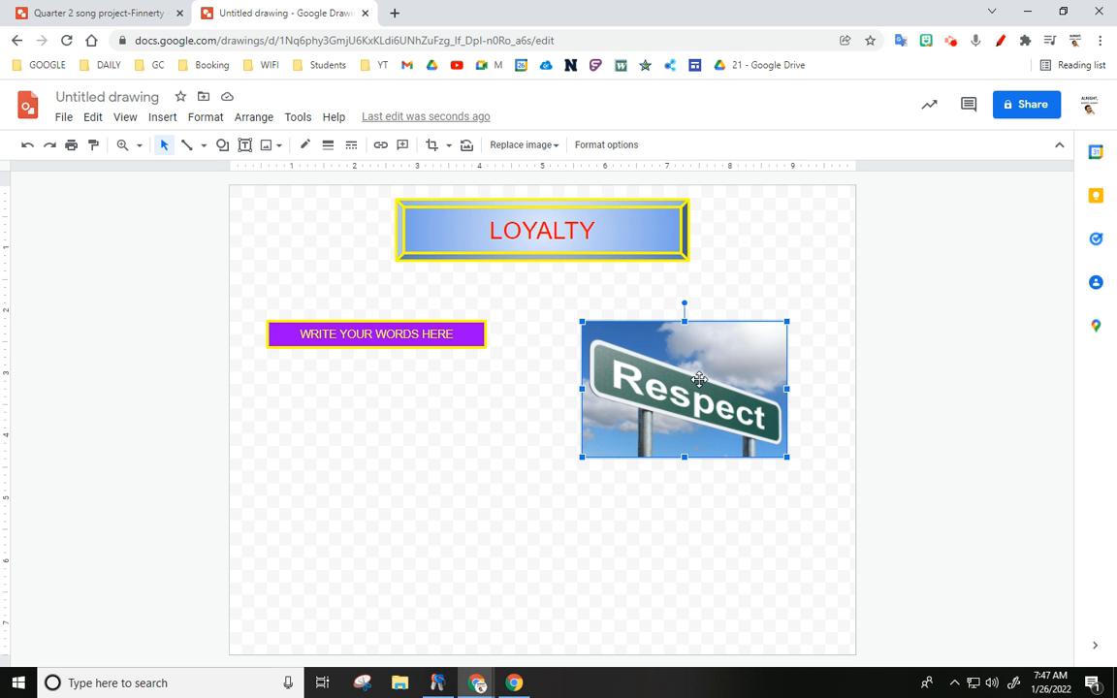
# Step: Give the Respect image a yellow border with a weight of 8px
pyautogui.click(306, 146)
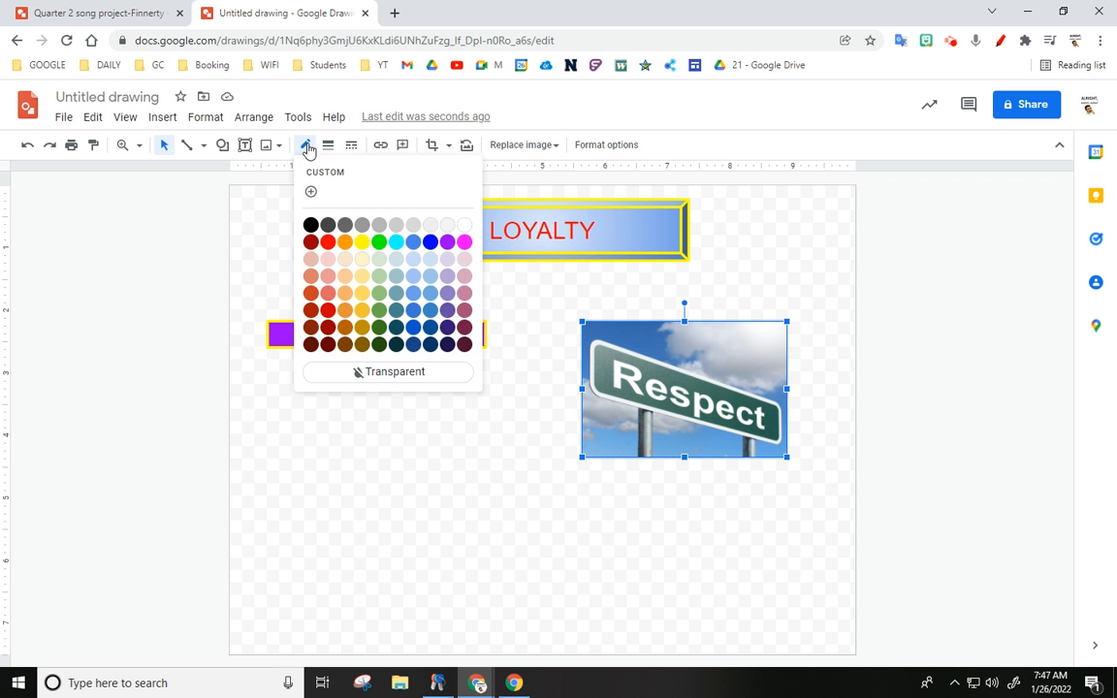
pyautogui.click(361, 243)
pyautogui.click(328, 144)
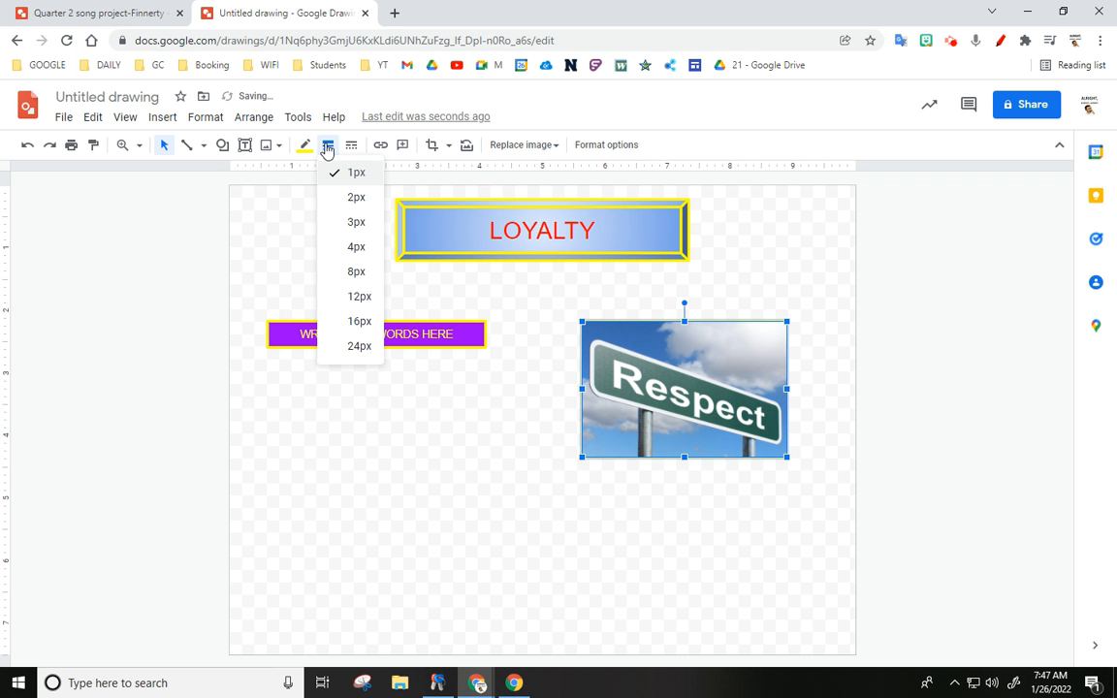
pyautogui.click(358, 275)
pyautogui.click(382, 447)
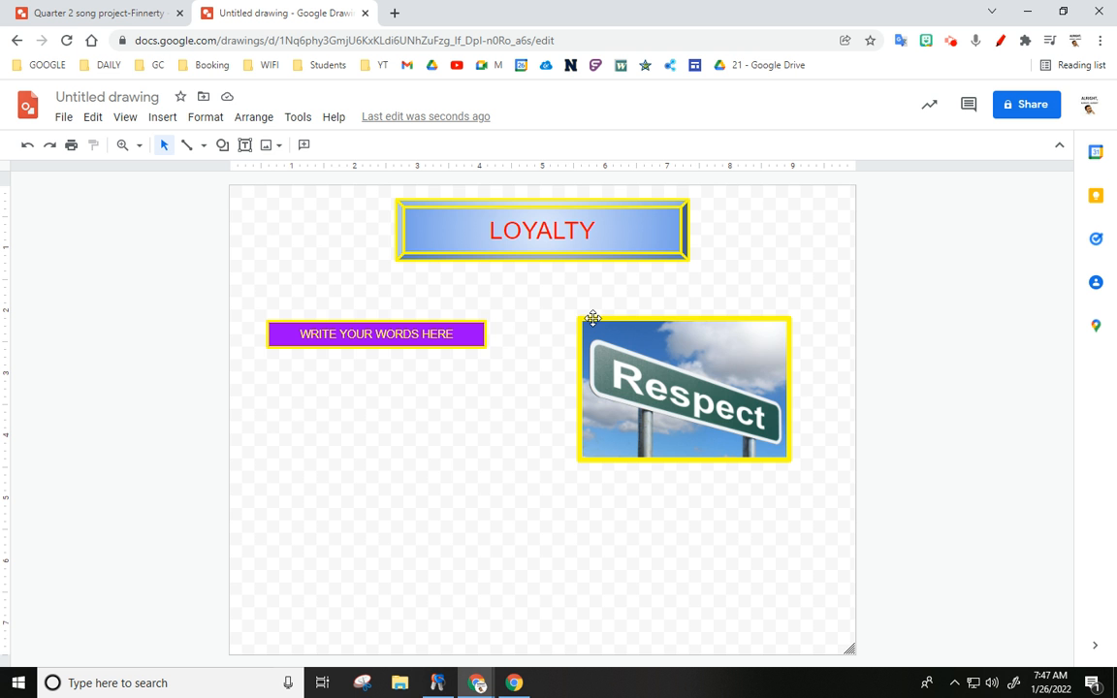
# Step: Reposition the Respect image near the drawing's right edge, just below the LOYALTY banner
pyautogui.moveTo(592, 318); pyautogui.dragTo(449, 463)
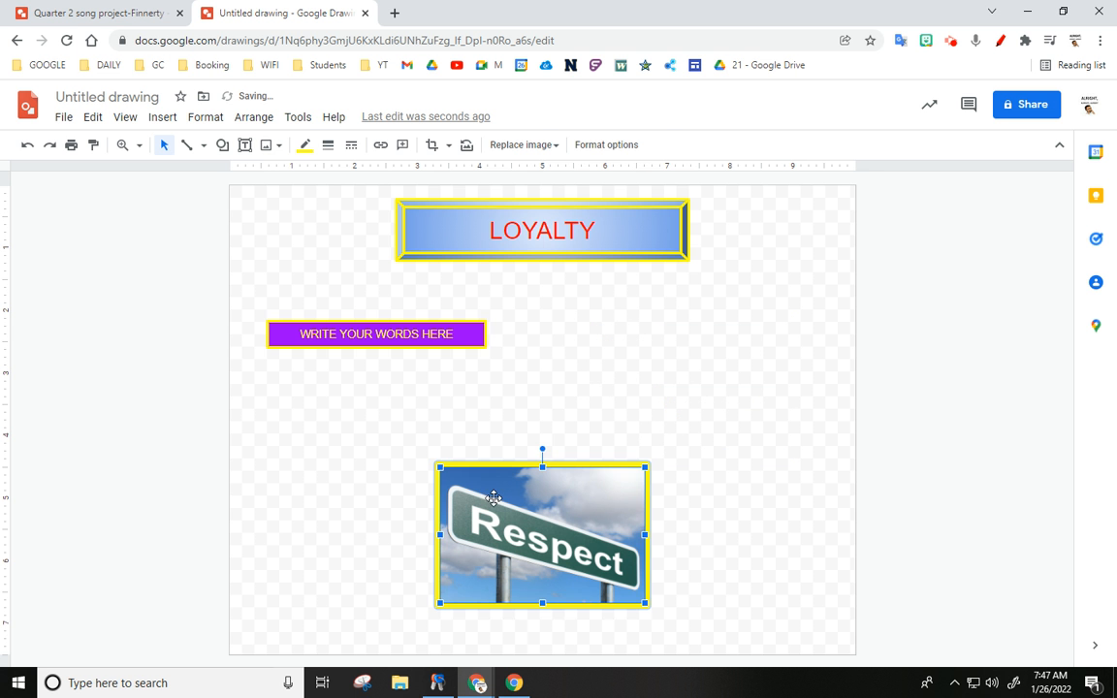
pyautogui.click(451, 334)
pyautogui.moveTo(577, 528); pyautogui.dragTo(757, 351)
pyautogui.click(728, 515)
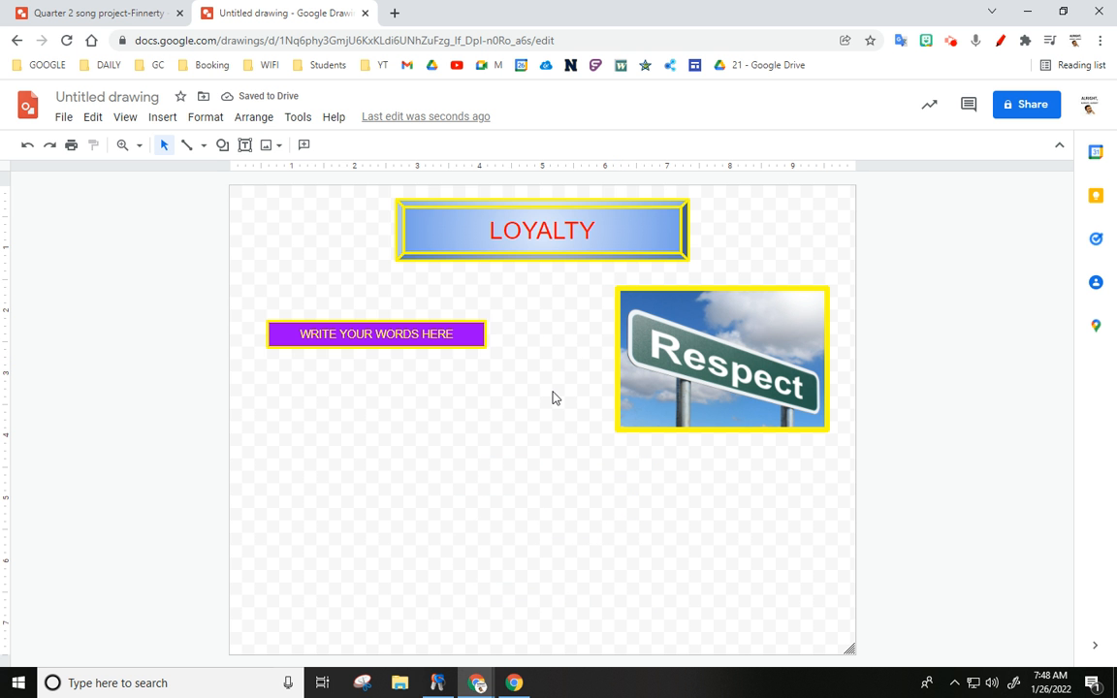
pyautogui.click(411, 337)
pyautogui.click(461, 243)
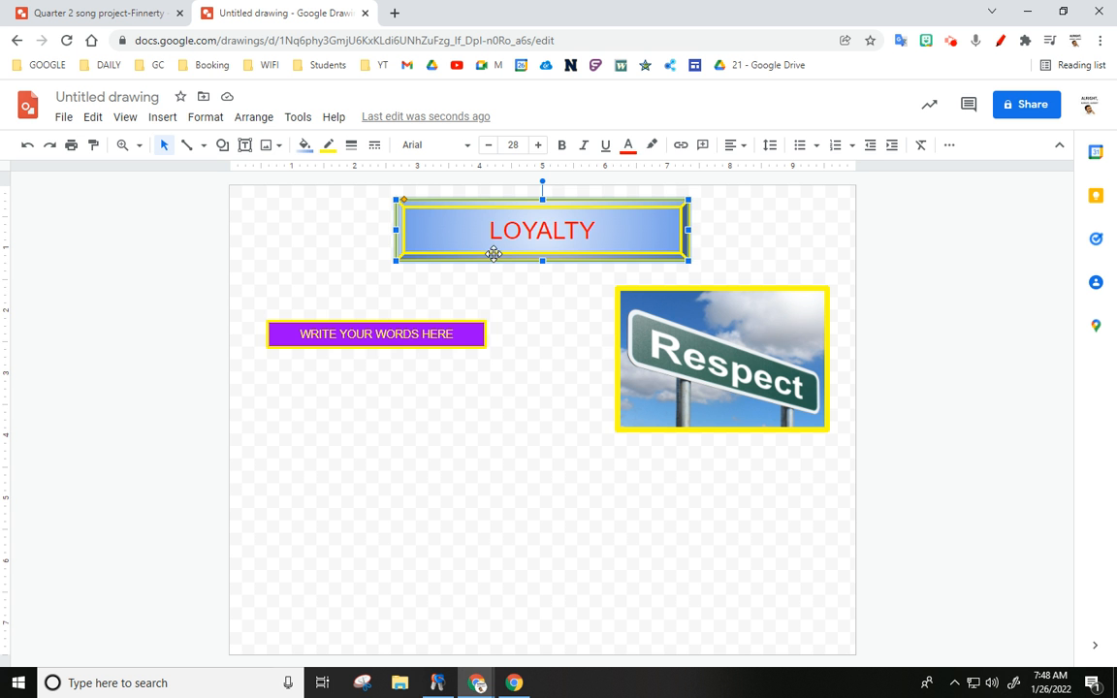
pyautogui.click(639, 356)
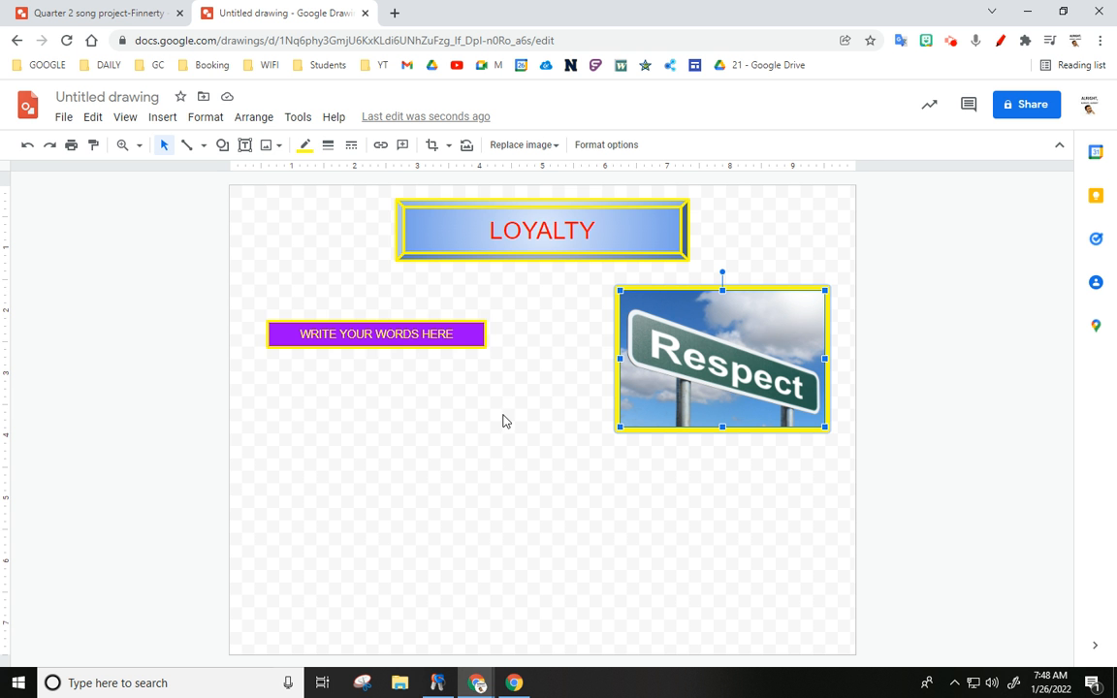
# Step: Fill the drawing's background with the light blue linear gradient that darkens toward the bottom
pyautogui.rightClick(325, 465)
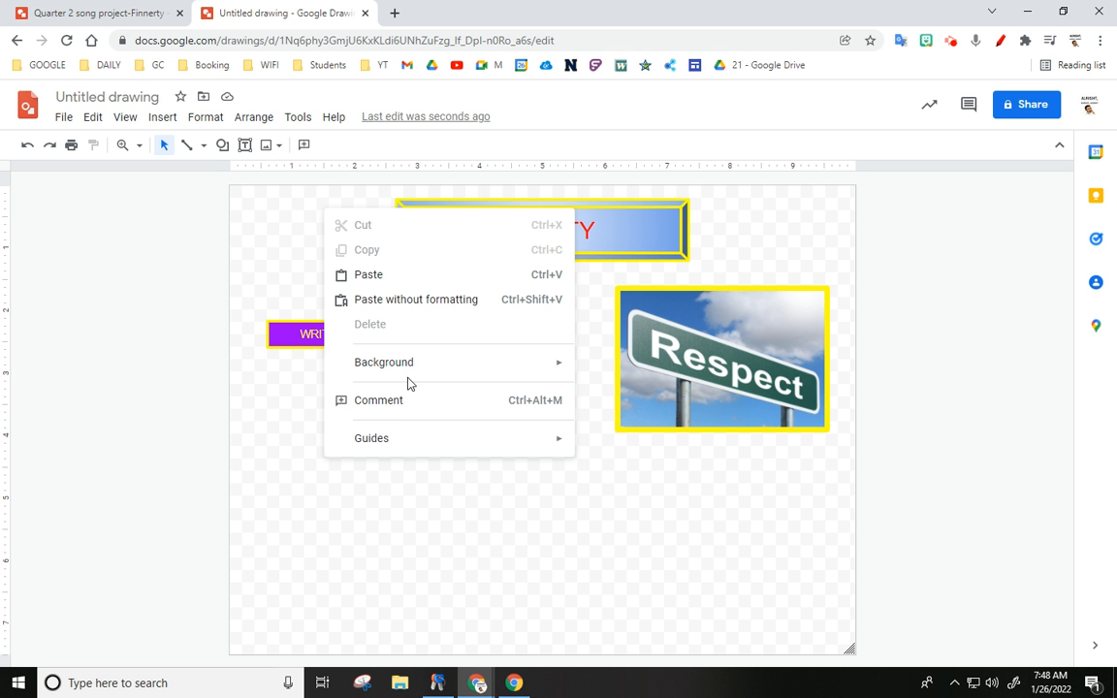
pyautogui.moveTo(404, 373)
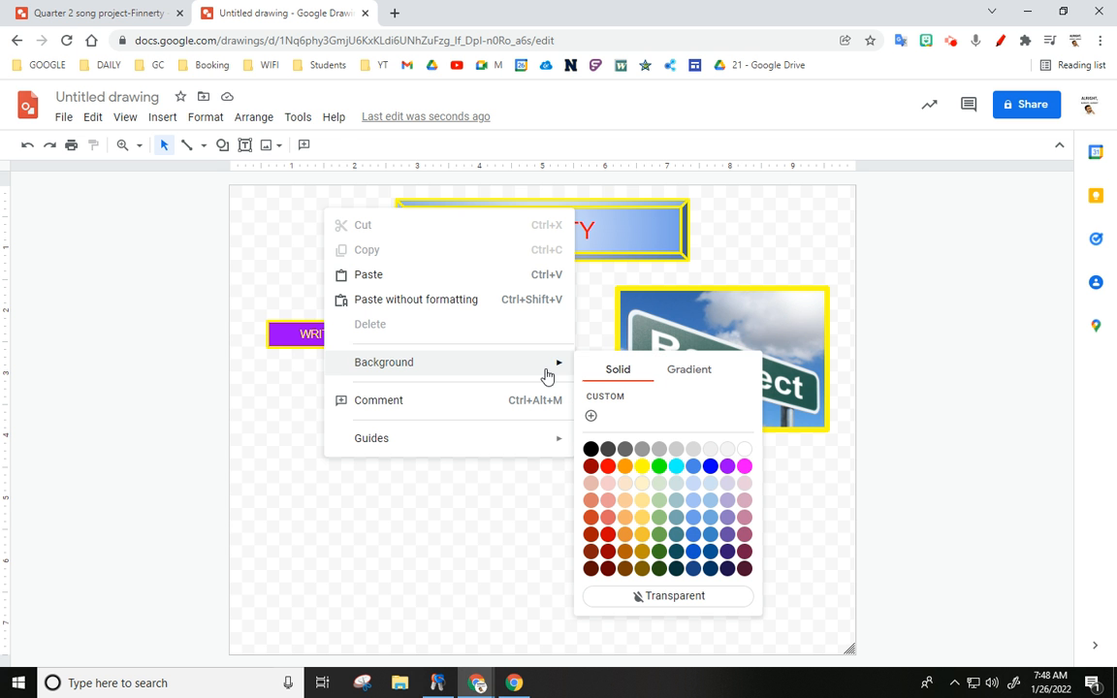
pyautogui.click(708, 377)
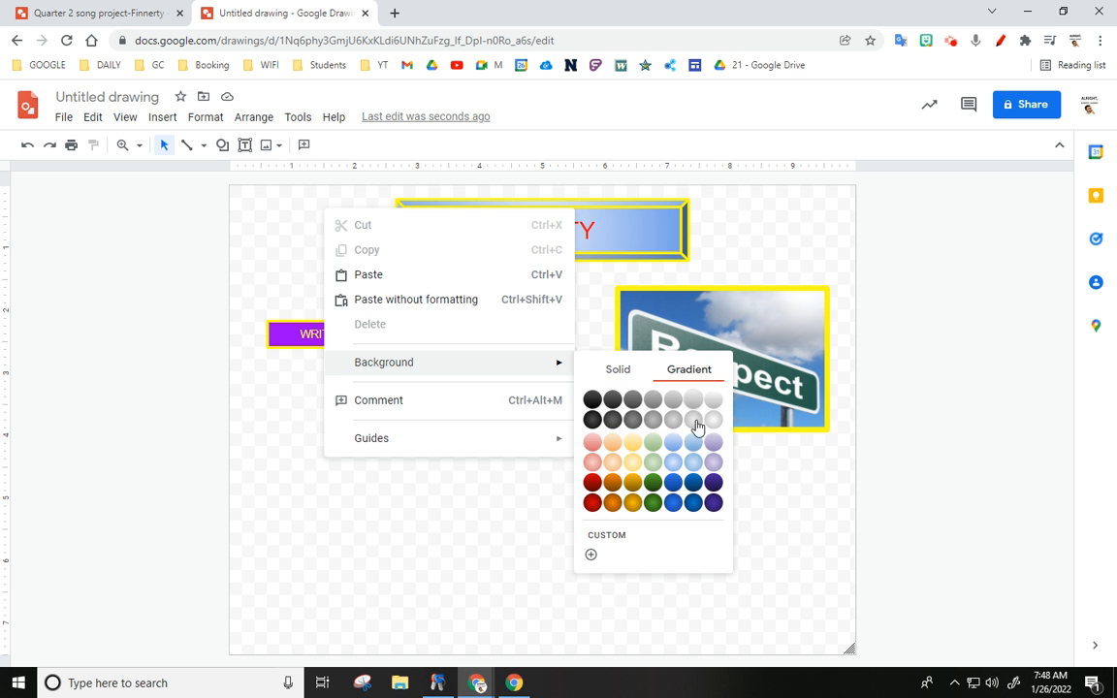
pyautogui.click(693, 446)
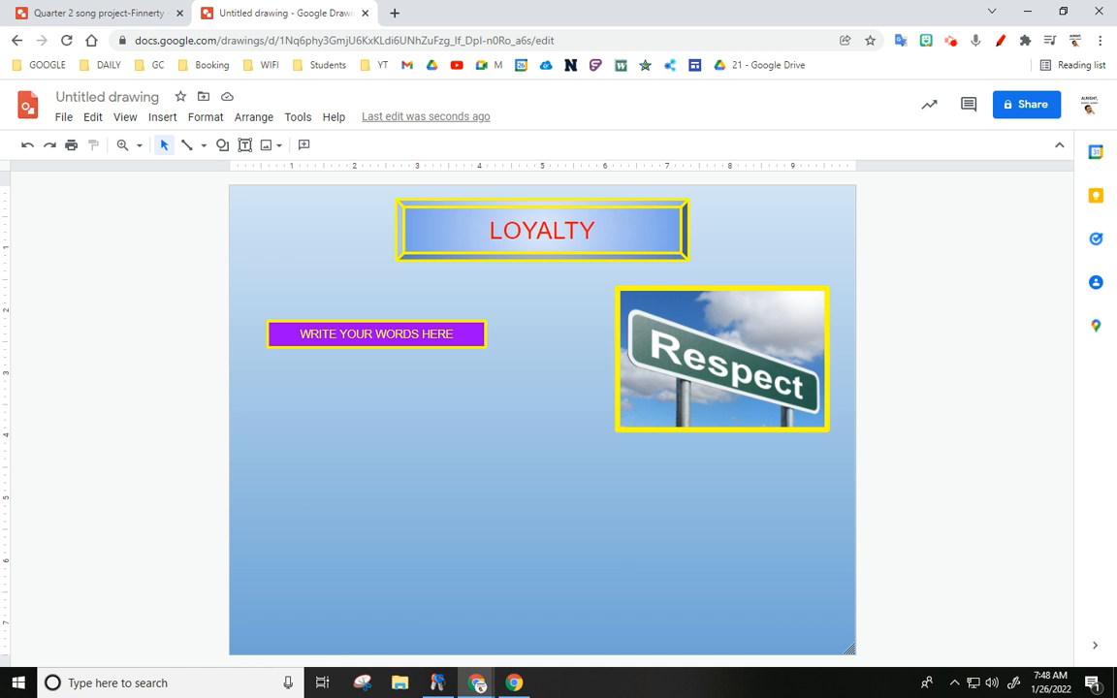
# Step: Switch to the example Quarter 2 song project drawing
pyautogui.click(73, 13)
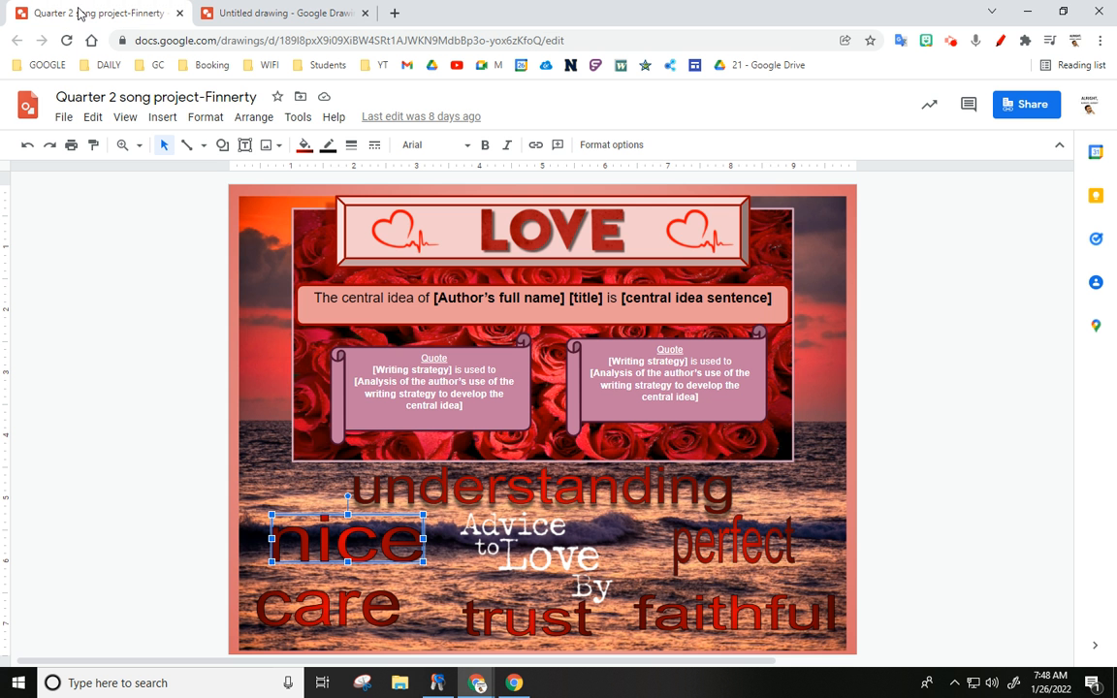